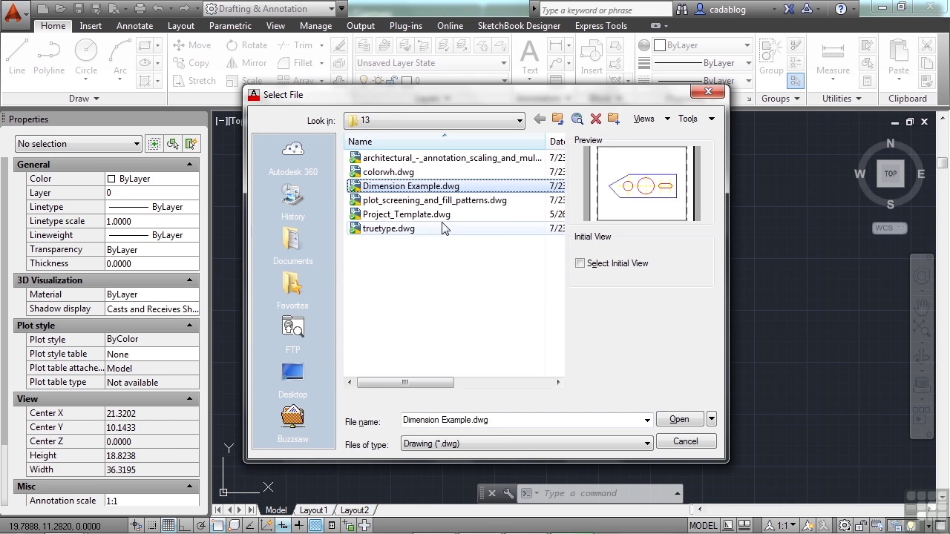
Step: Open the drawing Project_Template.dwg
{"action": "left_click", "coordinate": [440, 217]}
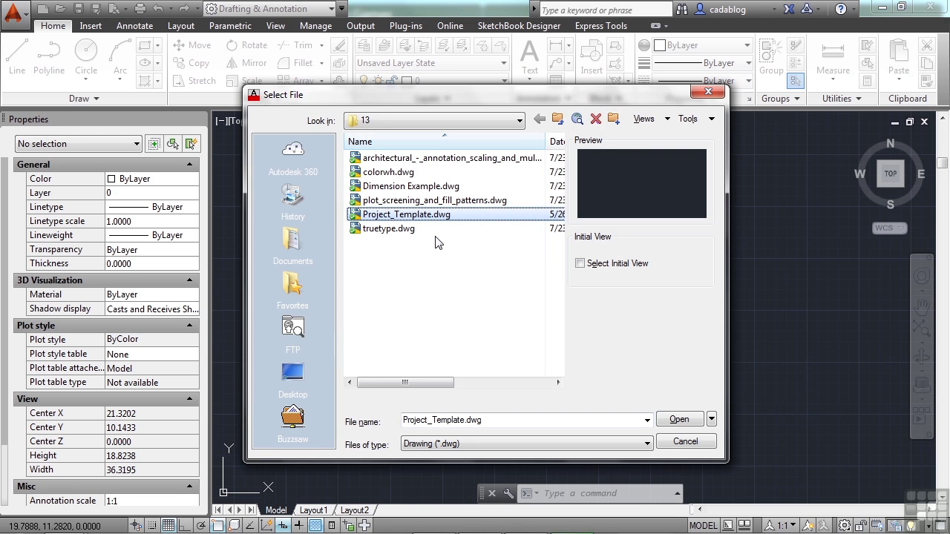
{"action": "left_click", "coordinate": [678, 419]}
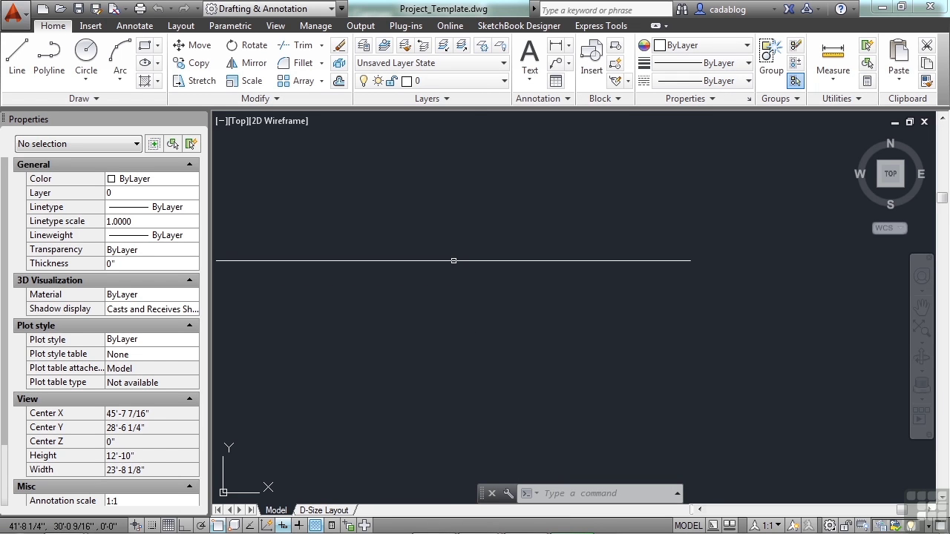
Step: Review the template's layers, text styles and dimension styles
{"action": "left_click", "coordinate": [504, 80]}
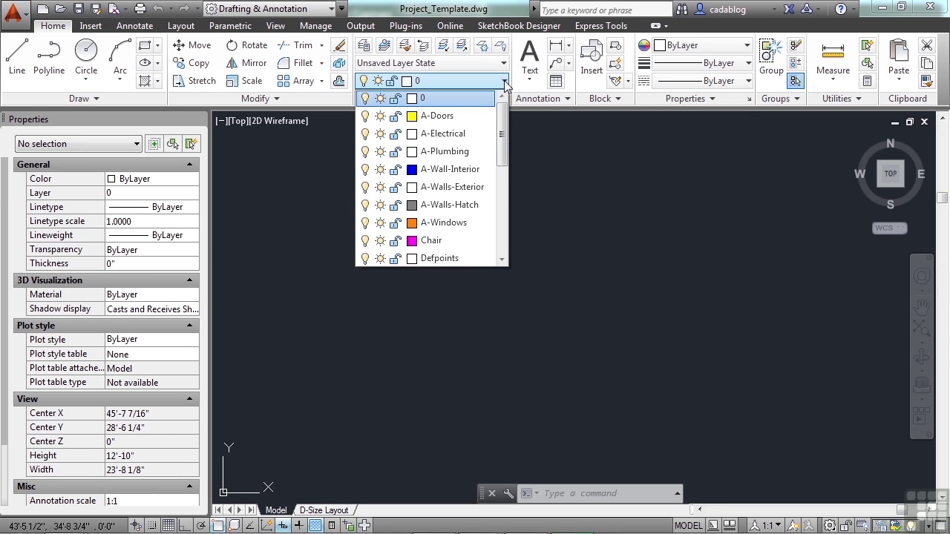
{"action": "left_click", "coordinate": [141, 27]}
{"action": "left_click", "coordinate": [136, 27]}
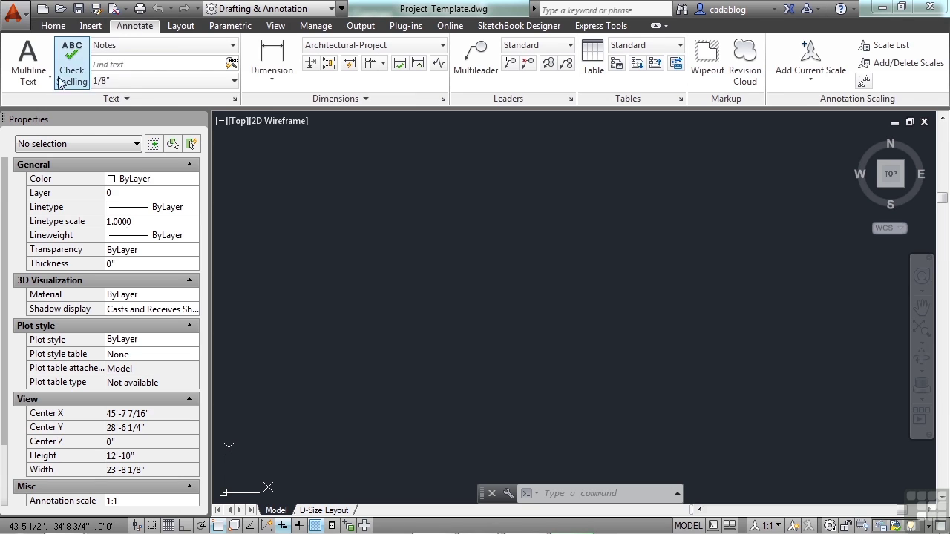
{"action": "left_click", "coordinate": [234, 46]}
{"action": "left_click", "coordinate": [444, 100]}
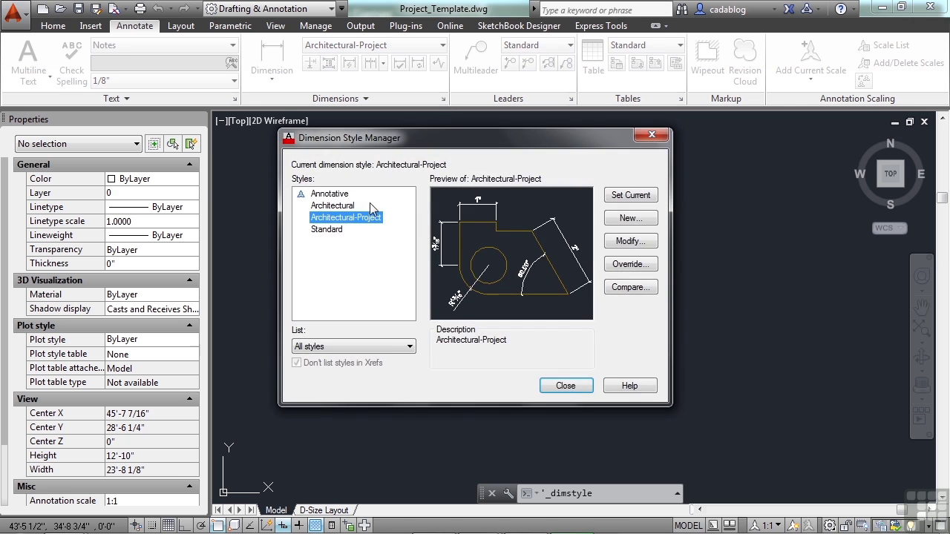
{"action": "left_click", "coordinate": [567, 385]}
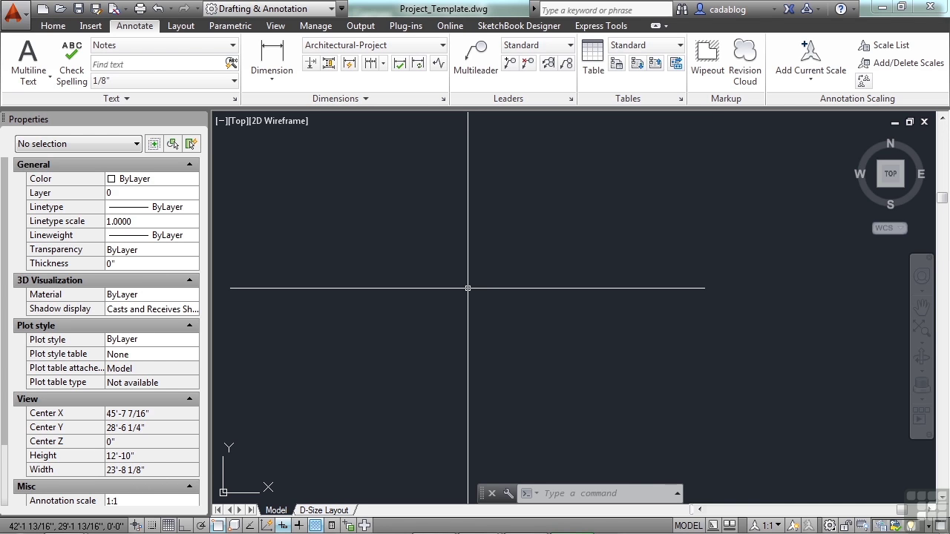
Step: Switch to D-Size Layout and rename it as DIMENSION
{"action": "left_click", "coordinate": [323, 511]}
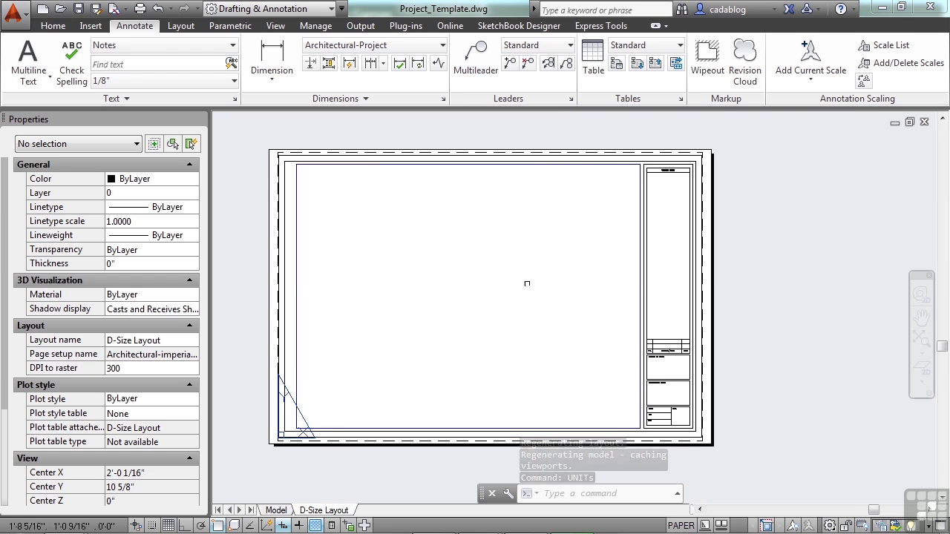
{"action": "middle_click_drag", "start_coordinate": [522, 277], "coordinate": [536, 277]}
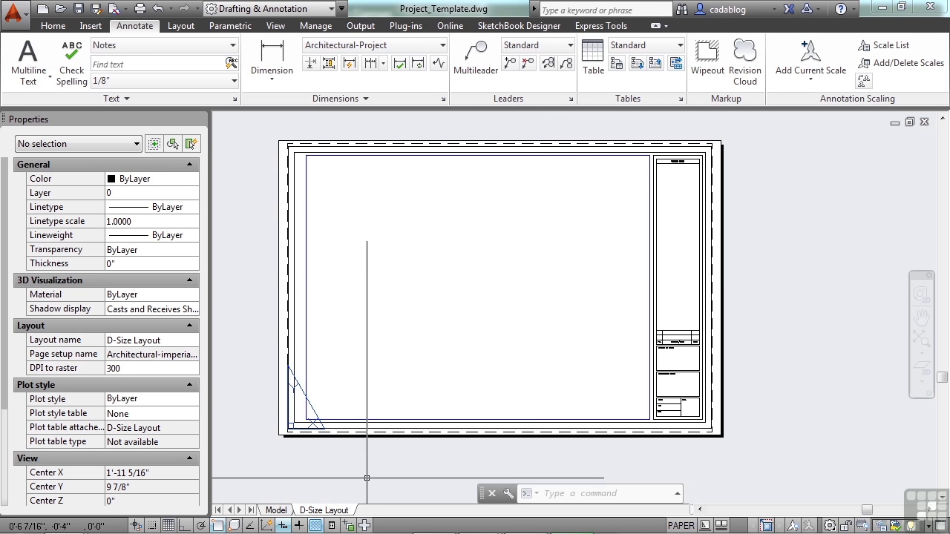
{"action": "right_click", "coordinate": [340, 514]}
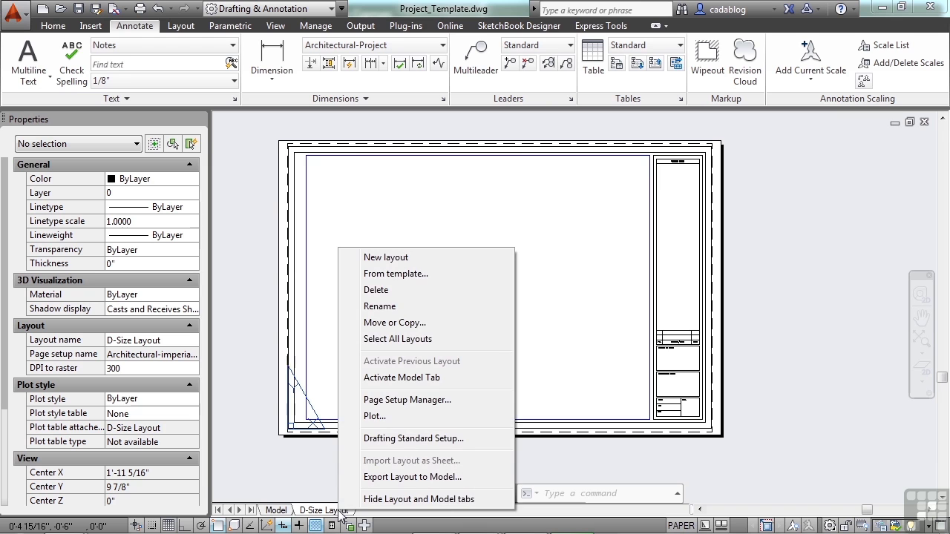
{"action": "left_click", "coordinate": [392, 313]}
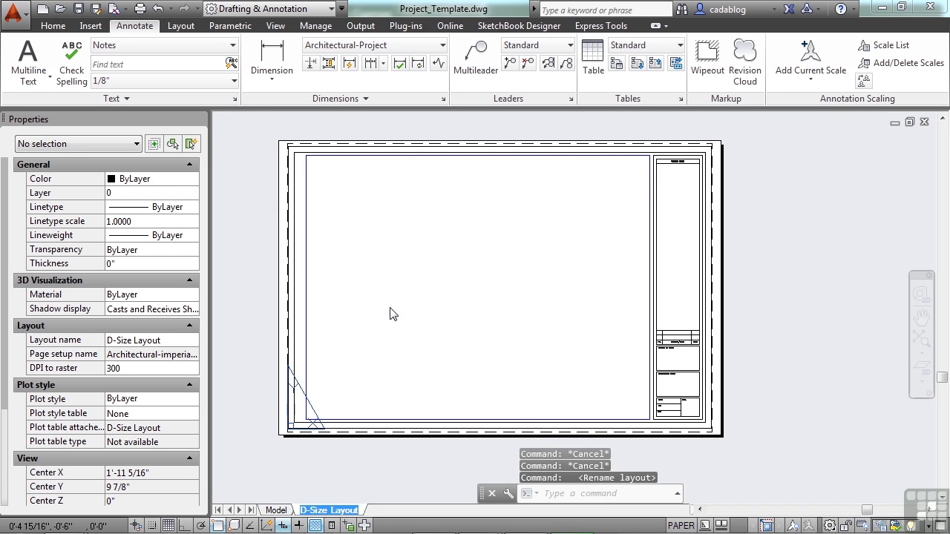
{"action": "type", "text": "DIMENSION"}
{"action": "key", "text": "Return"}
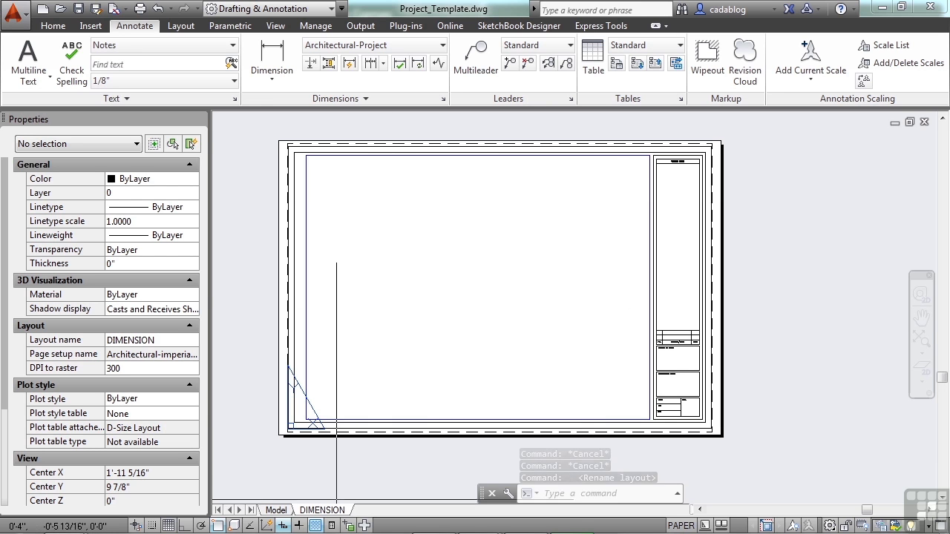
Step: Delete the "Architectural English -no output device" page setup in the DIMENSION layout's Page Setup Manager
{"action": "right_click", "coordinate": [335, 510]}
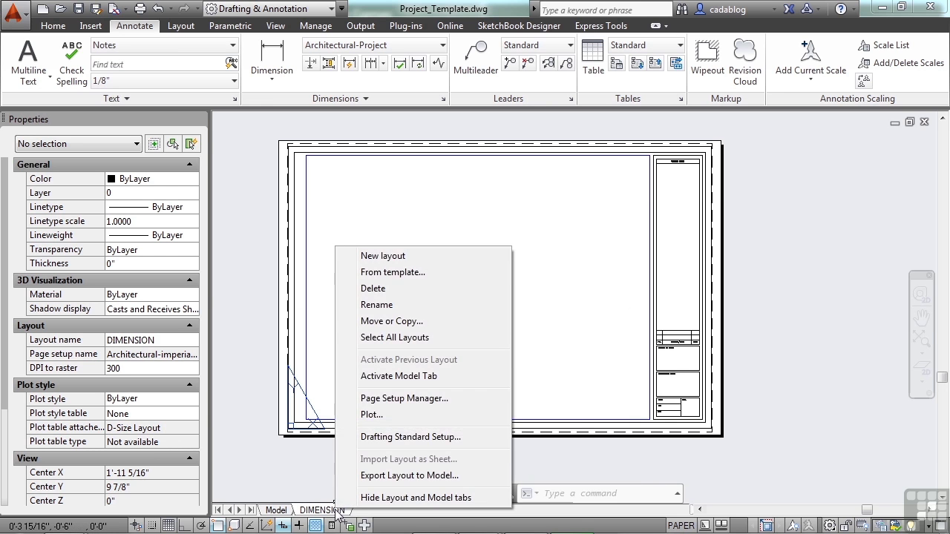
{"action": "left_click", "coordinate": [407, 401]}
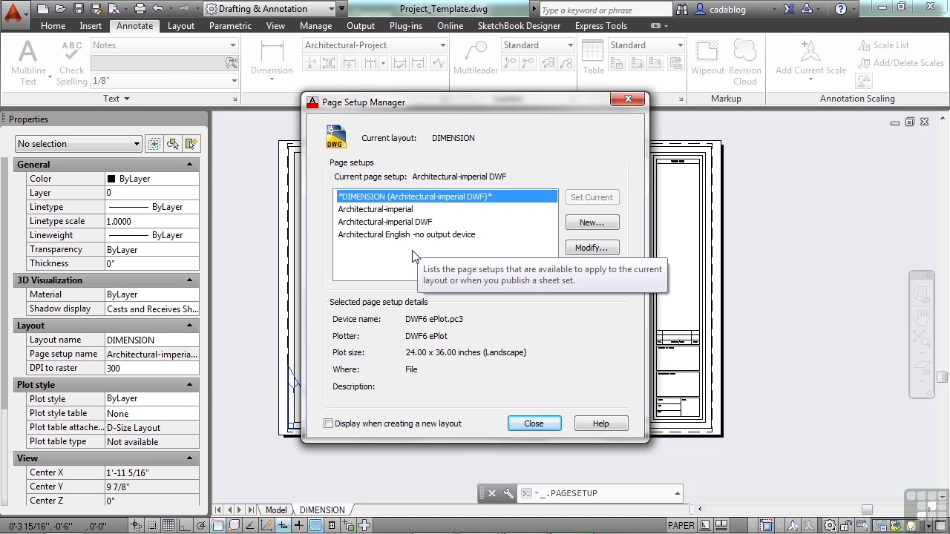
{"action": "left_click", "coordinate": [404, 212]}
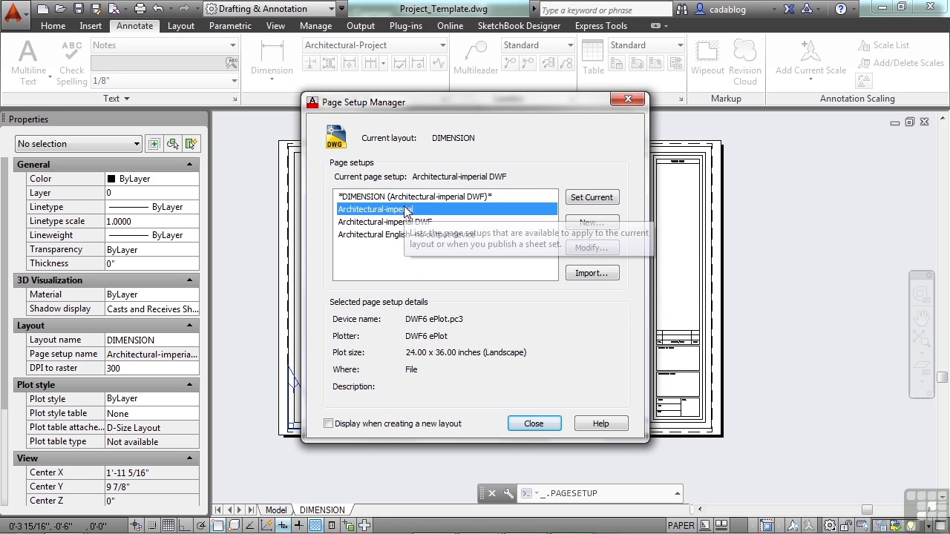
{"action": "left_click", "coordinate": [391, 222]}
{"action": "left_click", "coordinate": [435, 236]}
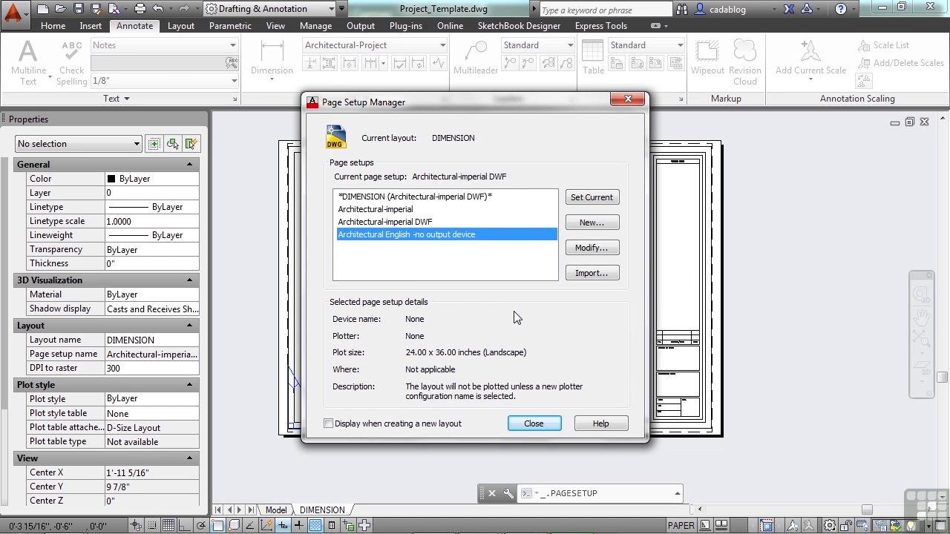
{"action": "right_click", "coordinate": [440, 232]}
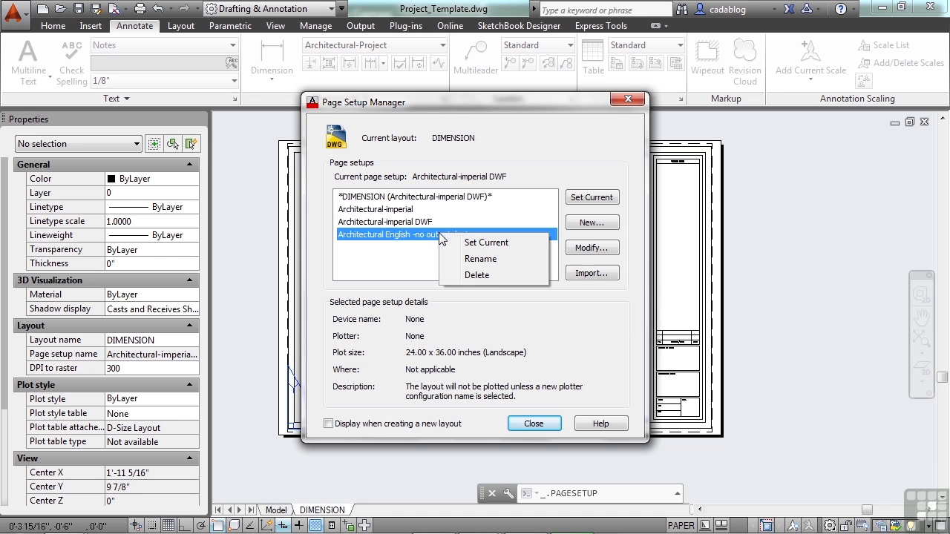
{"action": "left_click", "coordinate": [474, 275]}
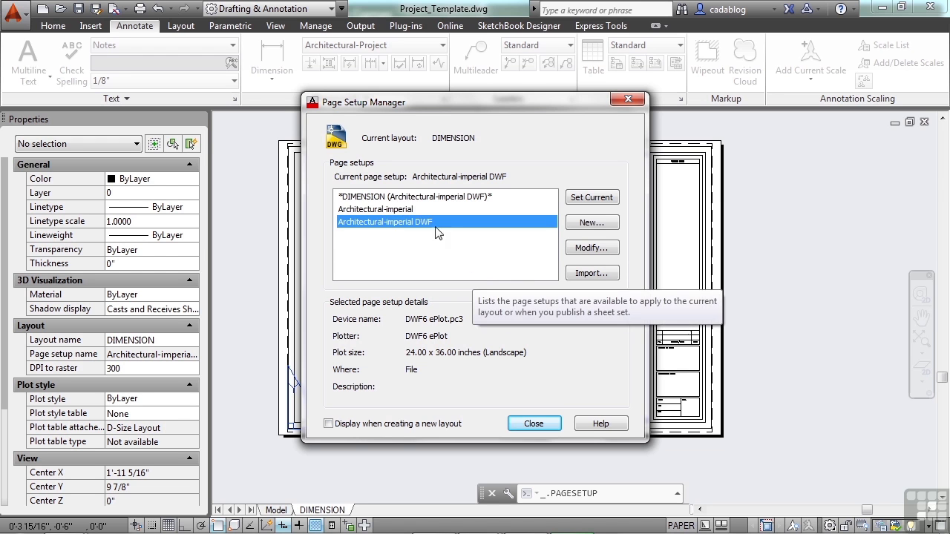
Step: Modify the Architectural-imperial page setup so its printer/plotter is None
{"action": "left_click", "coordinate": [401, 210]}
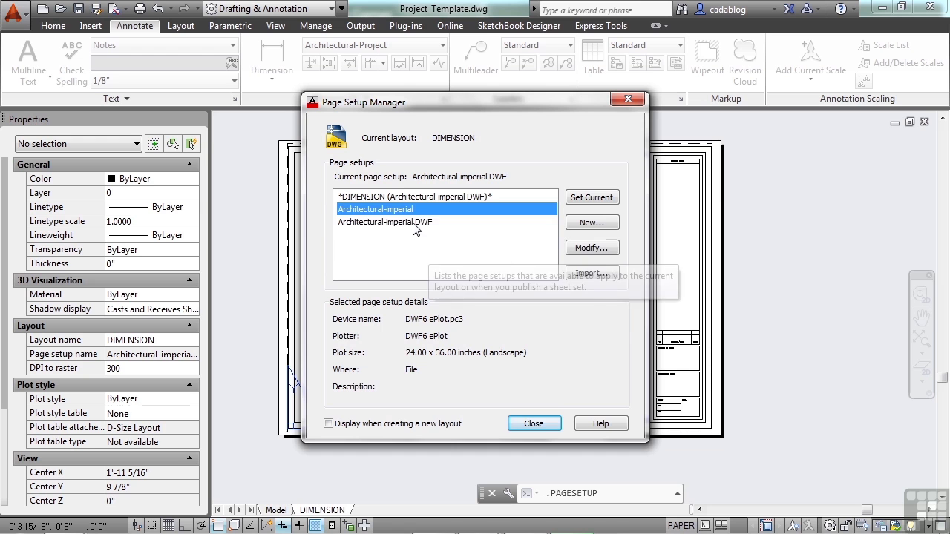
{"action": "left_click", "coordinate": [416, 260]}
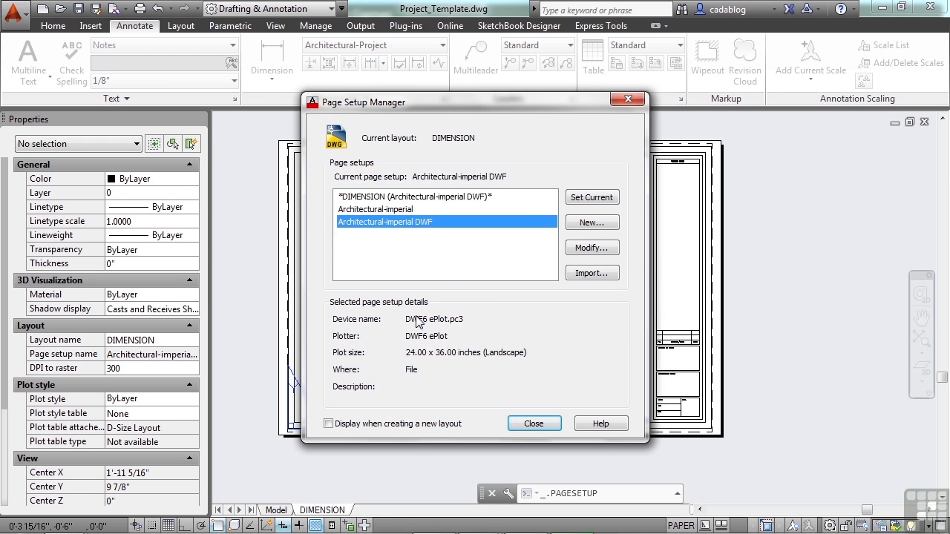
{"action": "left_click", "coordinate": [401, 211]}
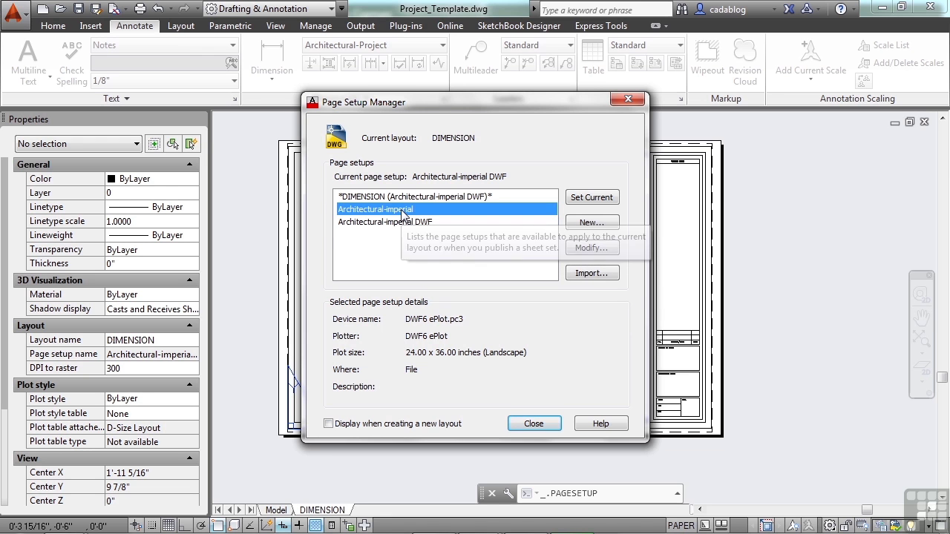
{"action": "left_click", "coordinate": [604, 248]}
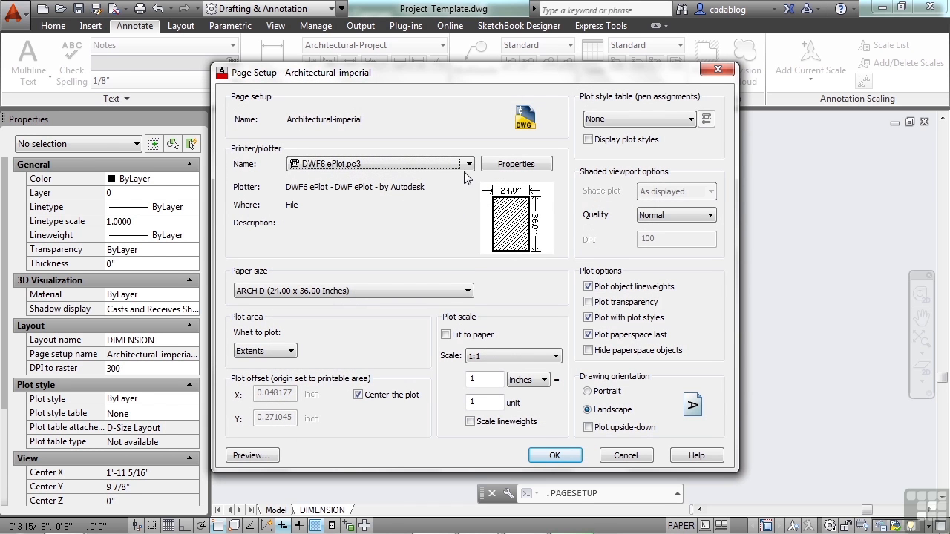
{"action": "left_click", "coordinate": [468, 164]}
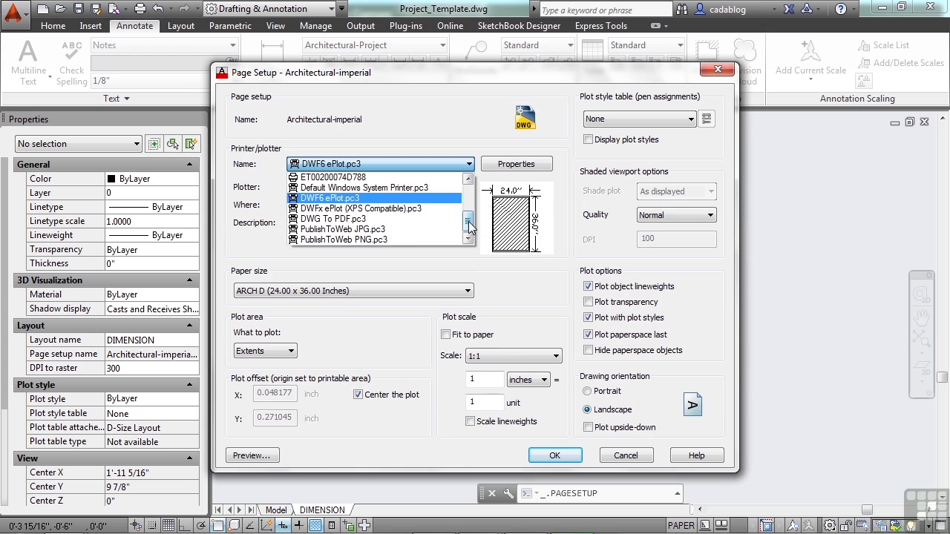
{"action": "left_click_drag", "start_coordinate": [468, 223], "coordinate": [469, 178]}
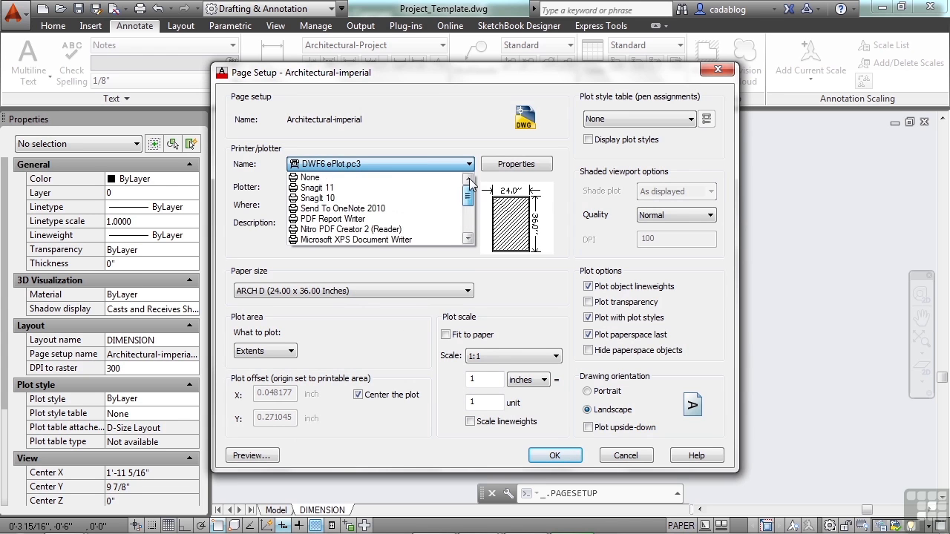
{"action": "left_click", "coordinate": [364, 180]}
Step: Set the Architectural-imperial page setup's plot area to Layout and make that setup current for the DIMENSION layout
{"action": "mouse_move", "coordinate": [533, 200]}
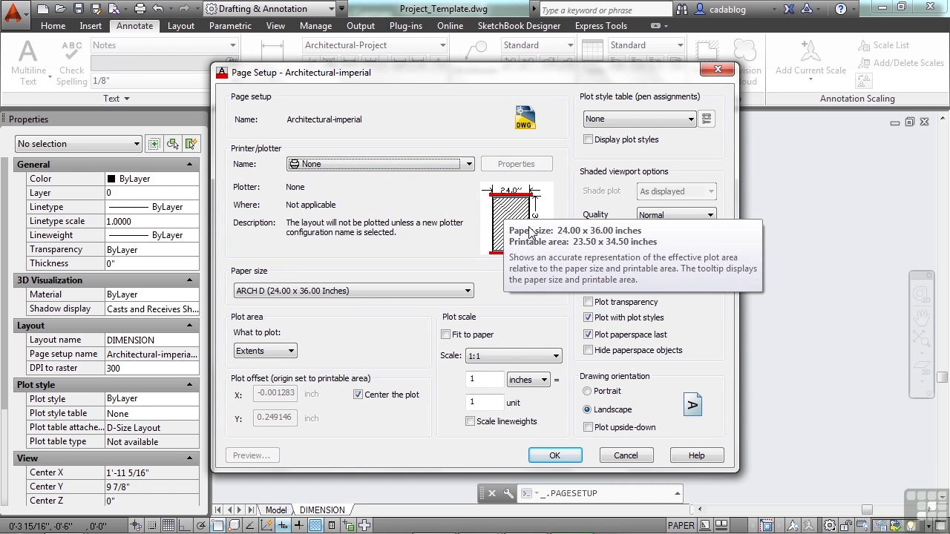
{"action": "left_click", "coordinate": [291, 351]}
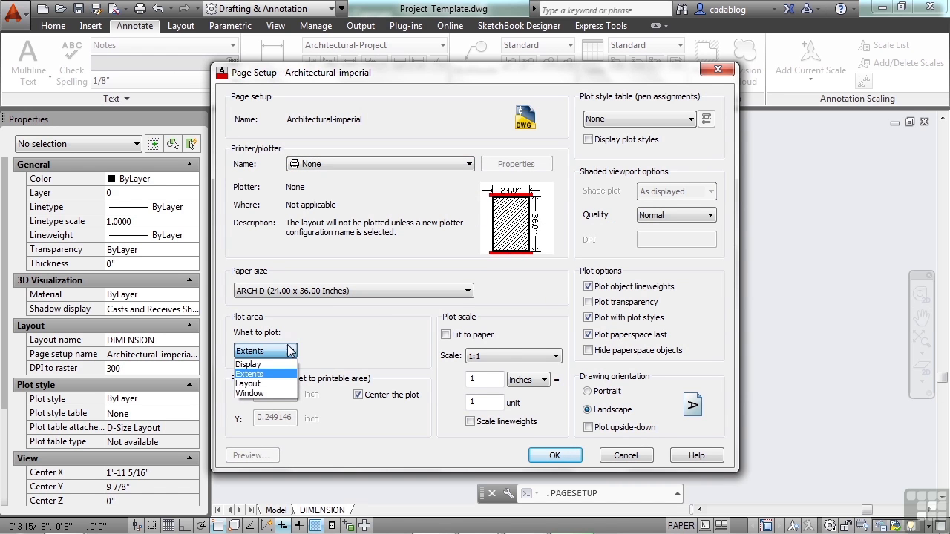
{"action": "left_click", "coordinate": [275, 389]}
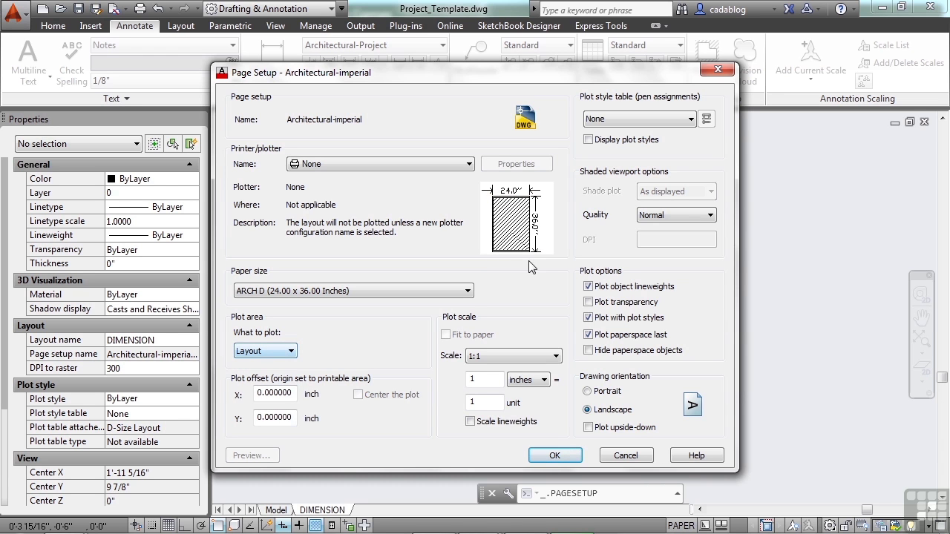
{"action": "mouse_move", "coordinate": [532, 234]}
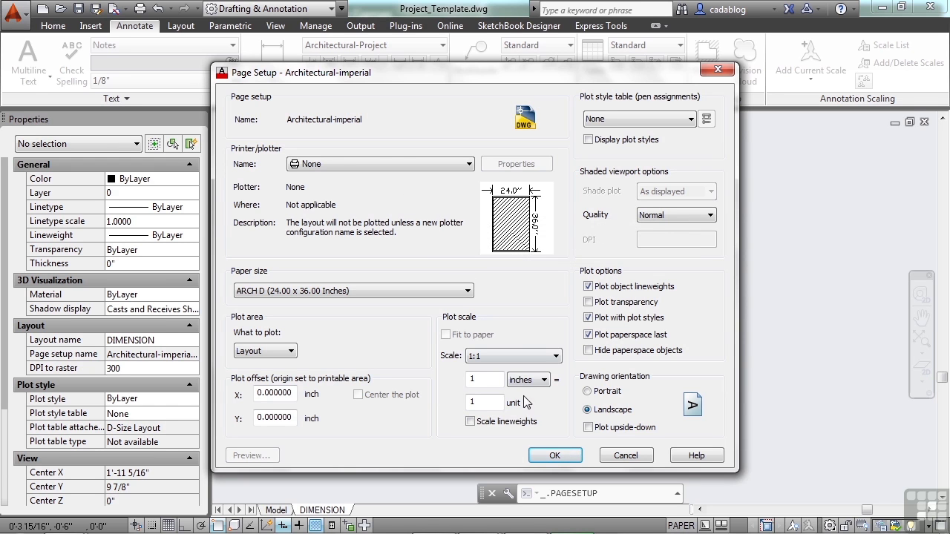
{"action": "left_click", "coordinate": [559, 457]}
{"action": "left_click", "coordinate": [556, 455]}
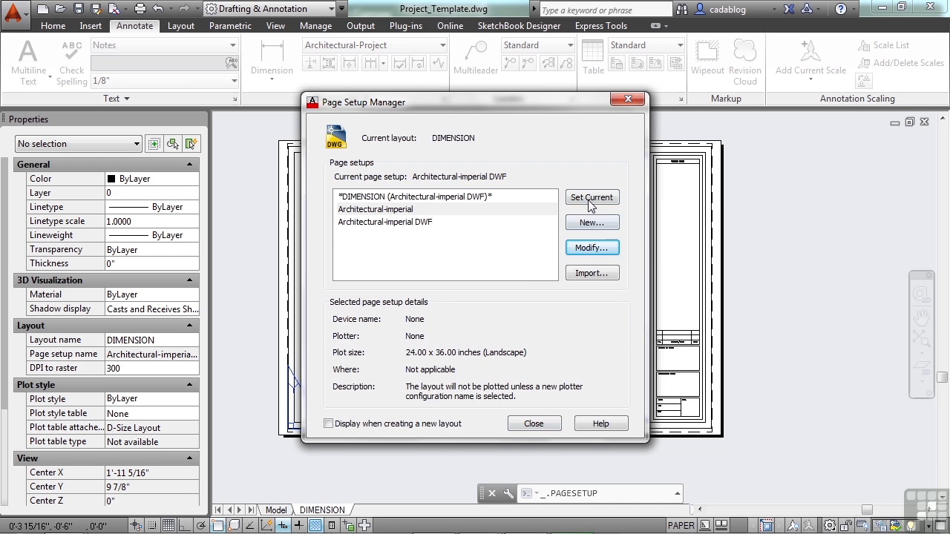
{"action": "left_click", "coordinate": [588, 198]}
{"action": "left_click", "coordinate": [534, 424]}
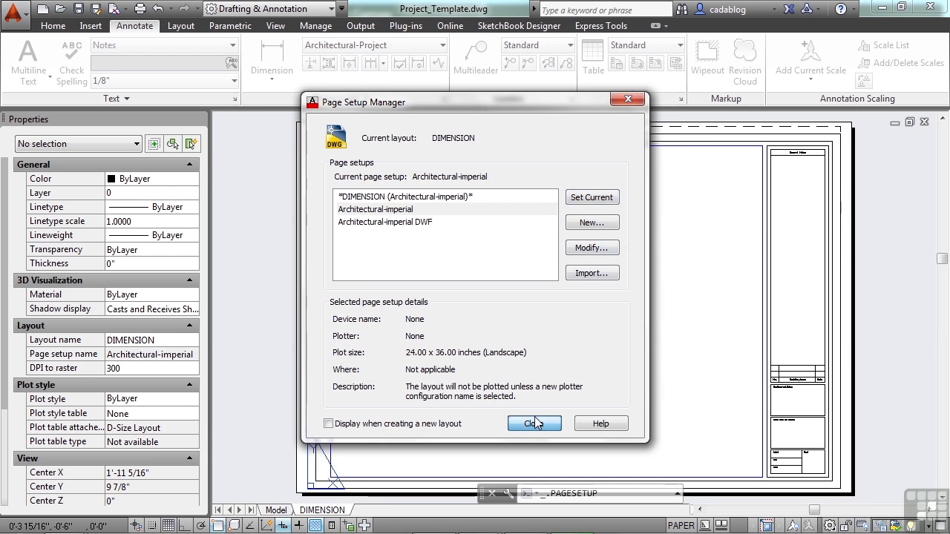
Step: Examine how the title block border sits against the dashed printable area at the sheet's upper corners
{"action": "scroll", "coordinate": [319, 141], "scroll_direction": "up", "scroll_amount": 5}
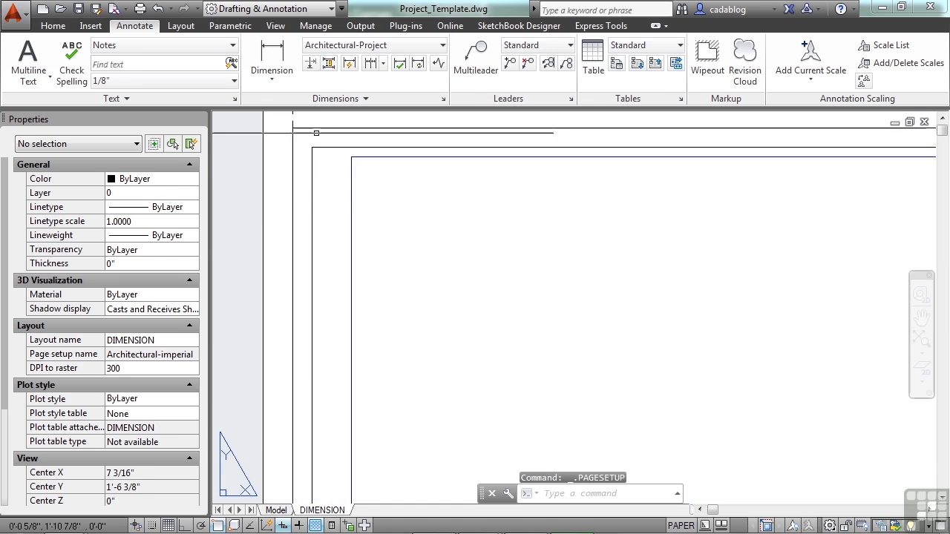
{"action": "middle_click_drag", "start_coordinate": [317, 132], "coordinate": [316, 233]}
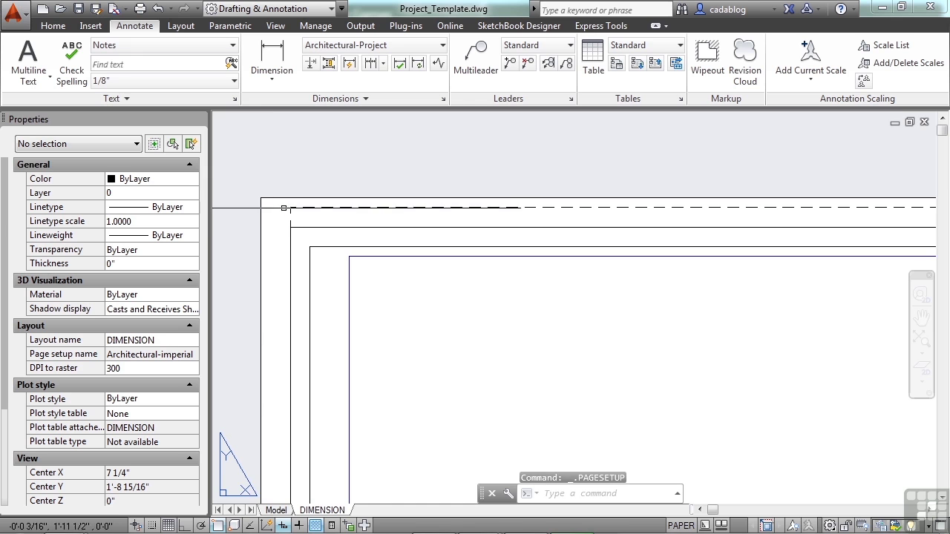
{"action": "scroll", "coordinate": [264, 201], "scroll_direction": "up", "scroll_amount": 2}
{"action": "scroll", "coordinate": [264, 200], "scroll_direction": "down", "scroll_amount": 4}
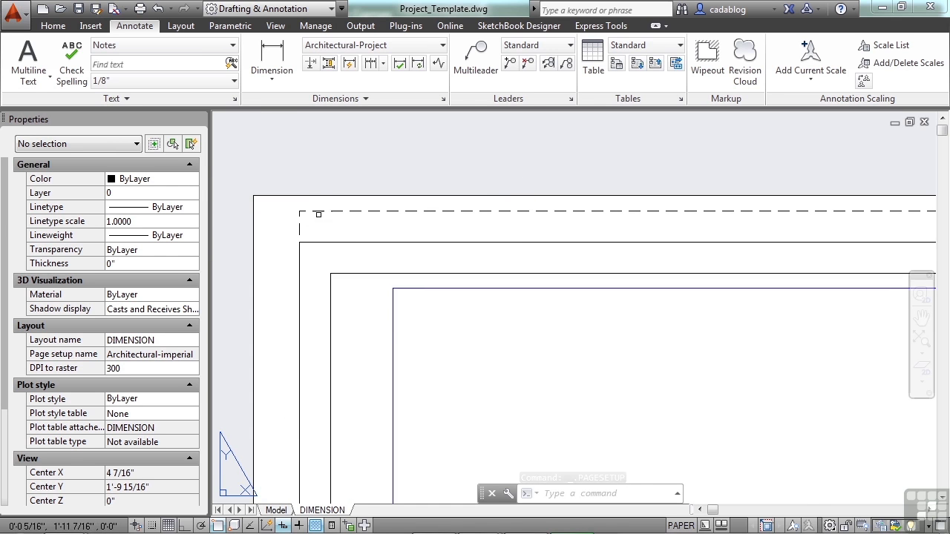
{"action": "middle_click_drag", "start_coordinate": [479, 240], "coordinate": [449, 182]}
{"action": "scroll", "coordinate": [450, 182], "scroll_direction": "down", "scroll_amount": 2}
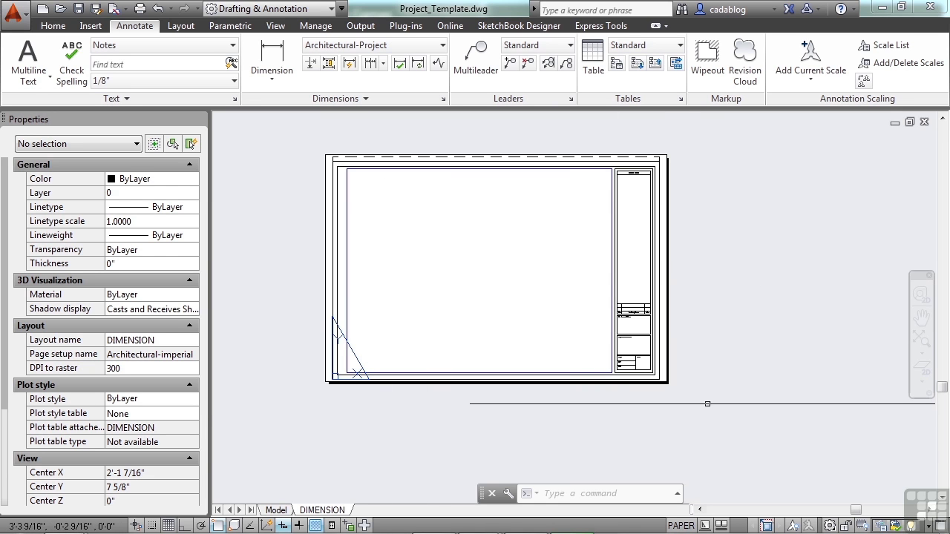
{"action": "scroll", "coordinate": [594, 167], "scroll_direction": "up", "scroll_amount": 4}
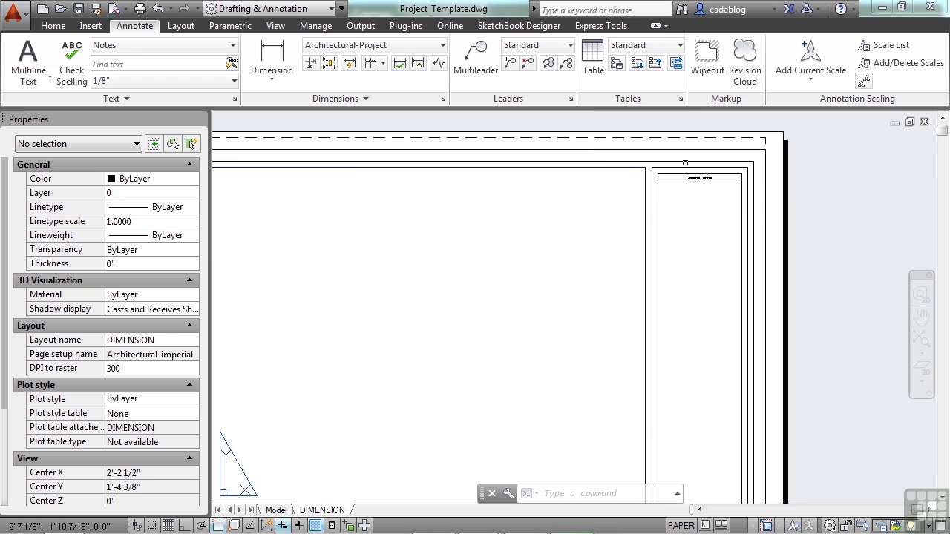
{"action": "scroll", "coordinate": [794, 144], "scroll_direction": "up", "scroll_amount": 3}
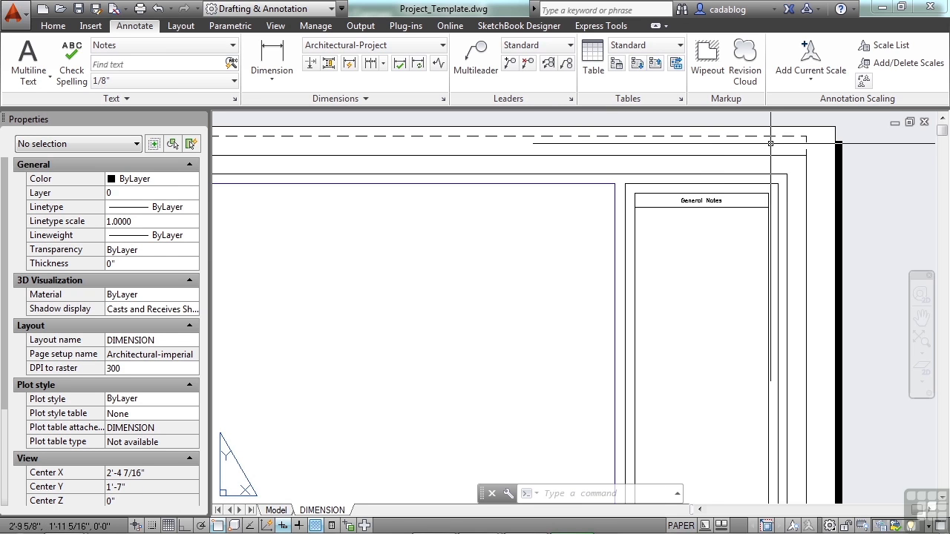
Step: Move the title block and viewport straight up about 1/4" on the DIMENSION layout, with Ortho turned on
{"action": "scroll", "coordinate": [795, 144], "scroll_direction": "down", "scroll_amount": 6}
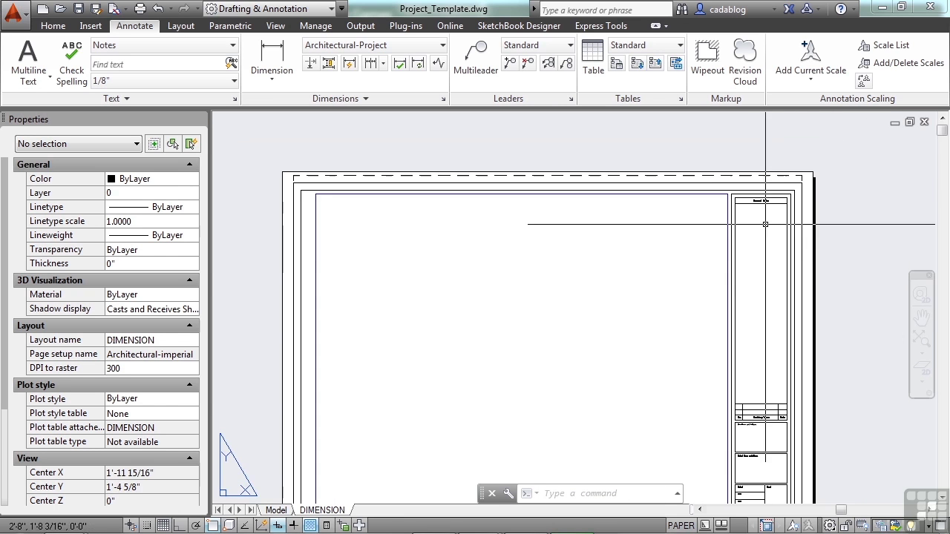
{"action": "middle_click_drag", "start_coordinate": [731, 301], "coordinate": [699, 216]}
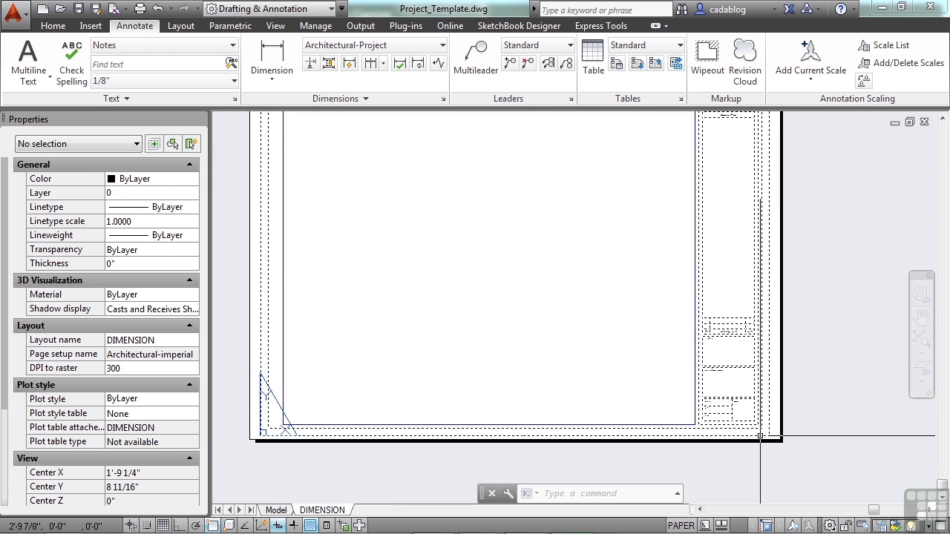
{"action": "type", "text": "m"}
{"action": "key", "text": "Return"}
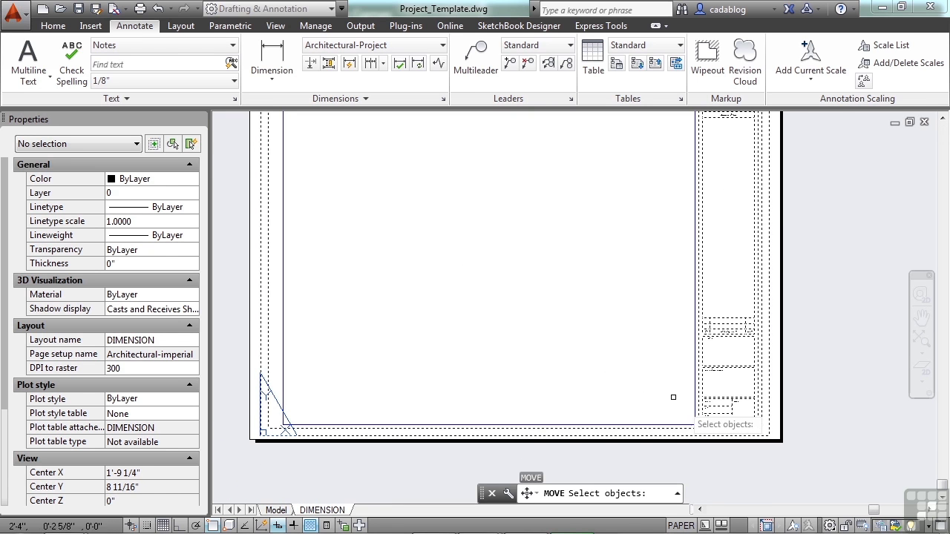
{"action": "scroll", "coordinate": [516, 303], "scroll_direction": "down", "scroll_amount": 2}
{"action": "left_click", "coordinate": [333, 144]}
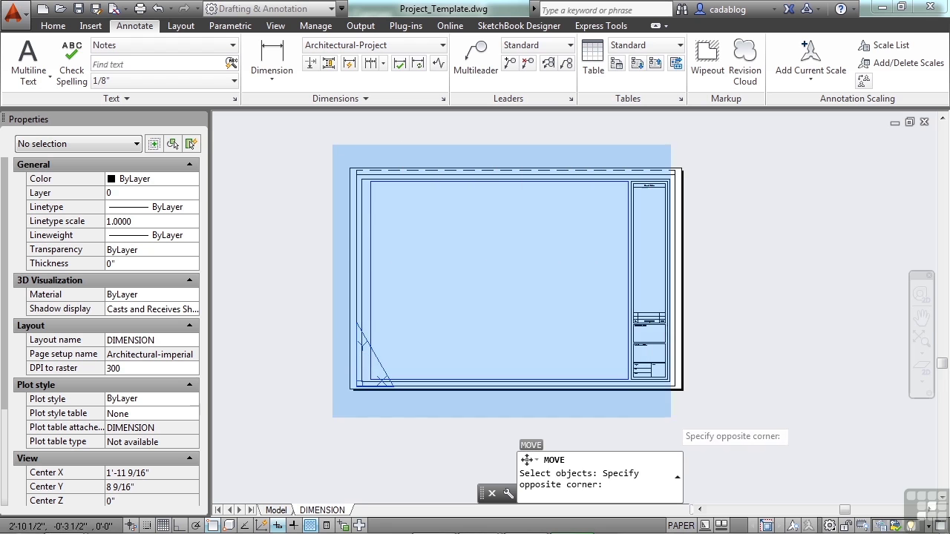
{"action": "left_click", "coordinate": [717, 411]}
{"action": "scroll", "coordinate": [702, 179], "scroll_direction": "up", "scroll_amount": 8}
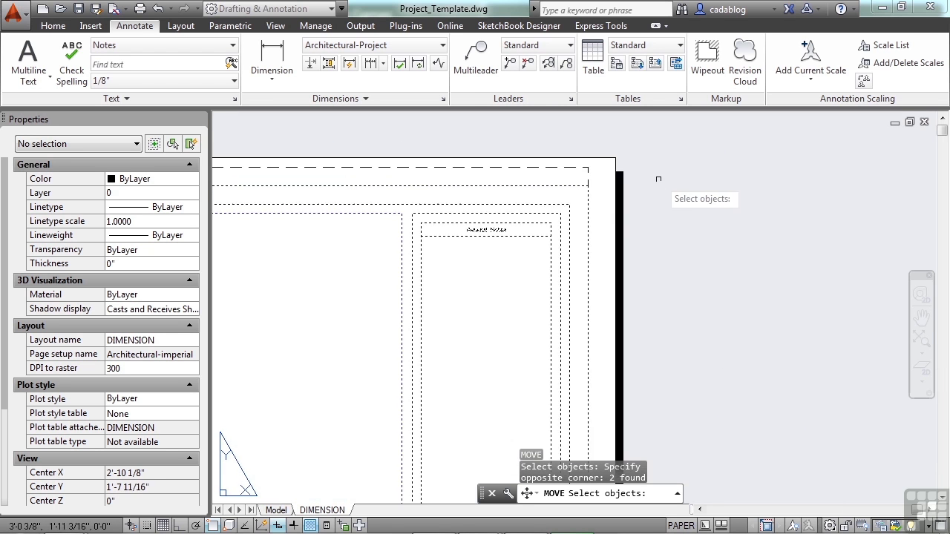
{"action": "key", "text": "Return"}
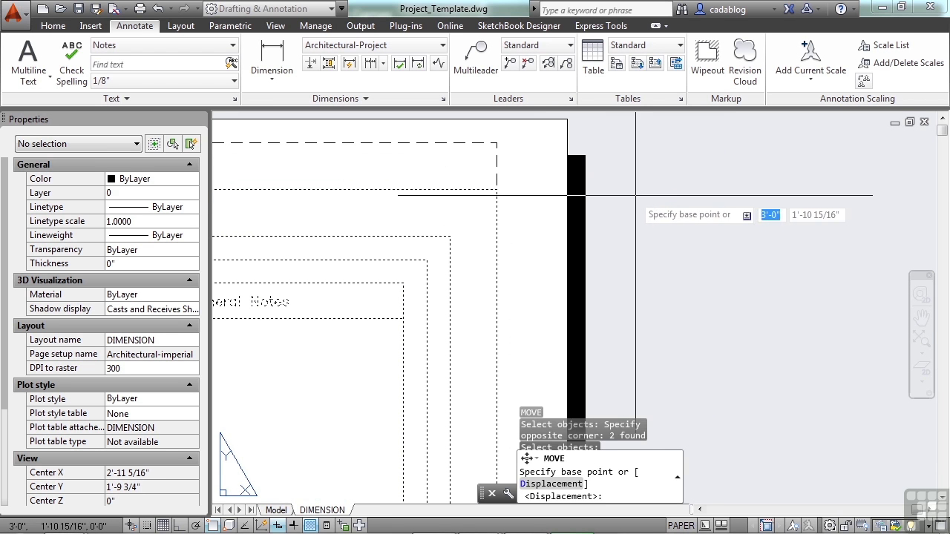
{"action": "left_click", "coordinate": [520, 190]}
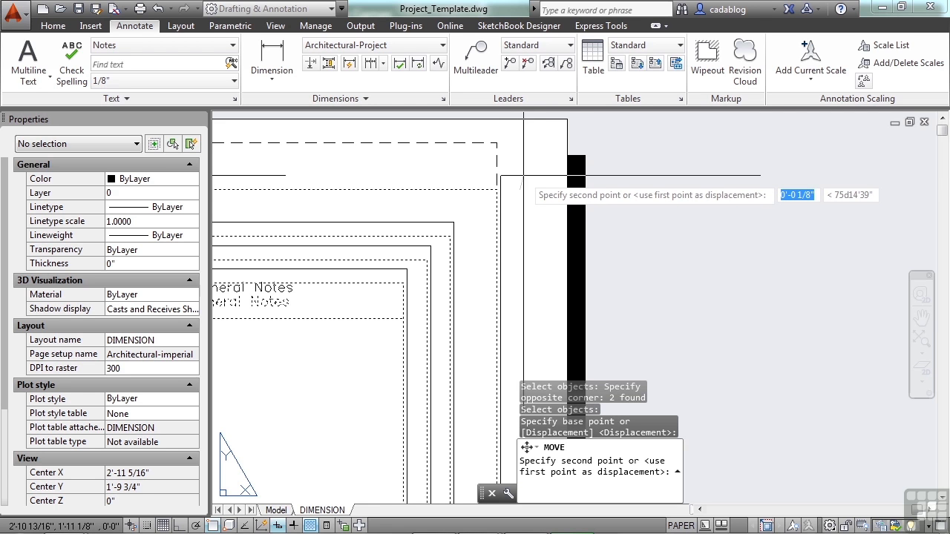
{"action": "key", "text": "F8"}
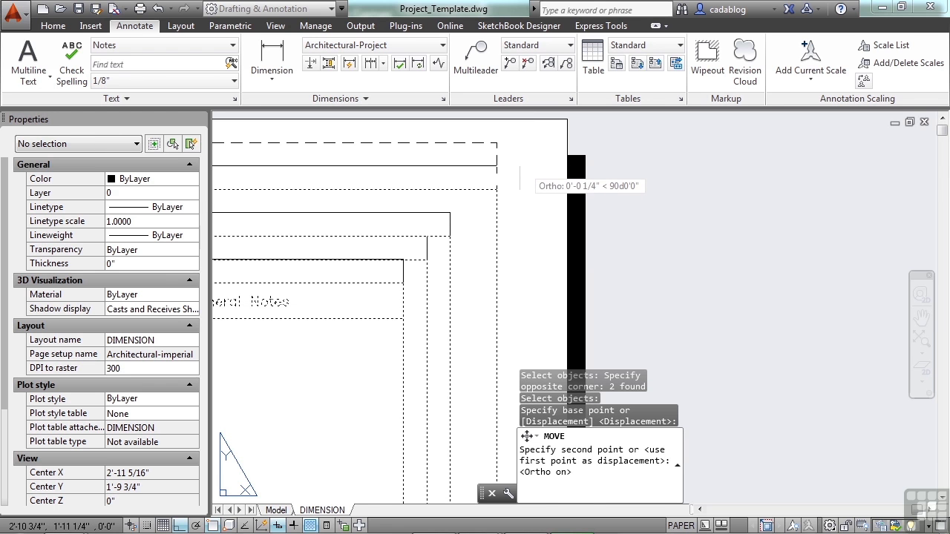
{"action": "left_click", "coordinate": [520, 160]}
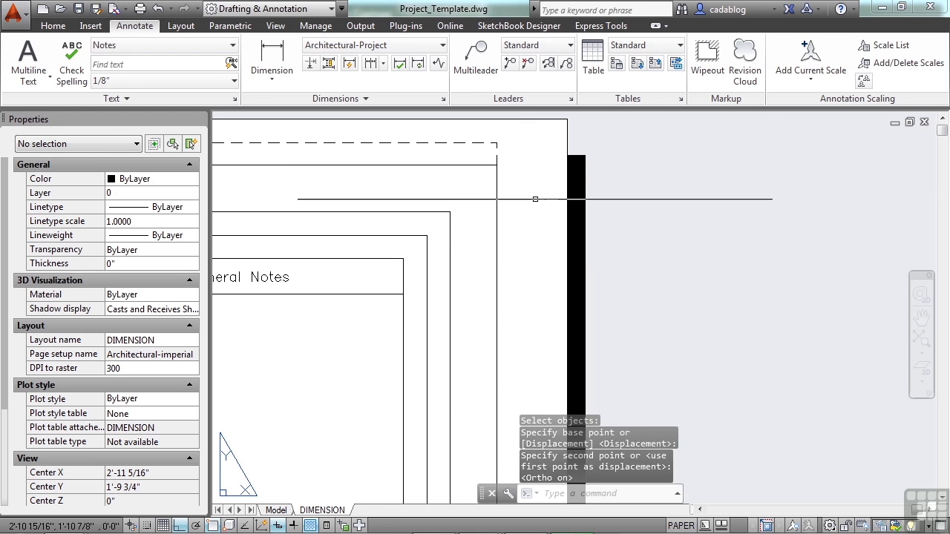
{"action": "scroll", "coordinate": [577, 167], "scroll_direction": "down", "scroll_amount": 5}
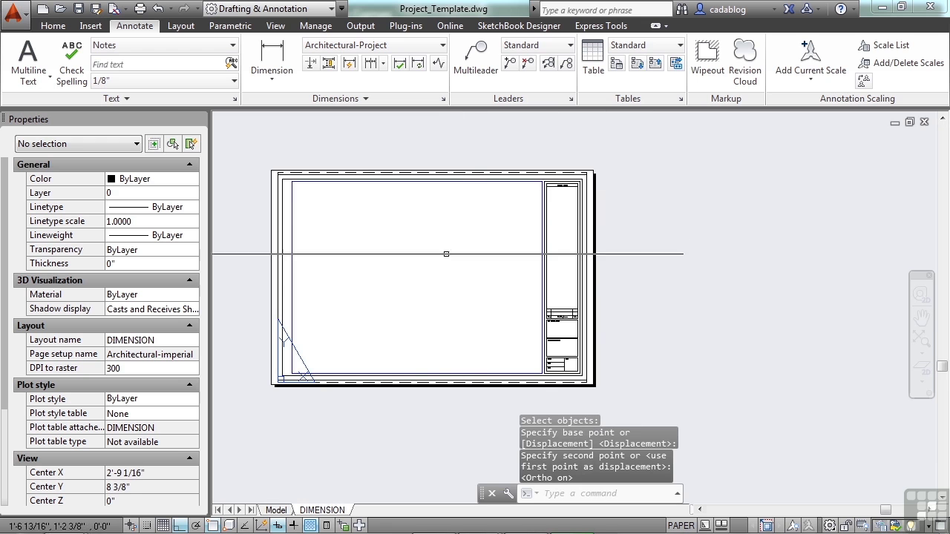
{"action": "scroll", "coordinate": [404, 363], "scroll_direction": "up", "scroll_amount": 2}
{"action": "scroll", "coordinate": [601, 314], "scroll_direction": "down", "scroll_amount": 4}
{"action": "scroll", "coordinate": [591, 311], "scroll_direction": "up", "scroll_amount": 2}
{"action": "middle_click_drag", "start_coordinate": [591, 311], "coordinate": [561, 285]}
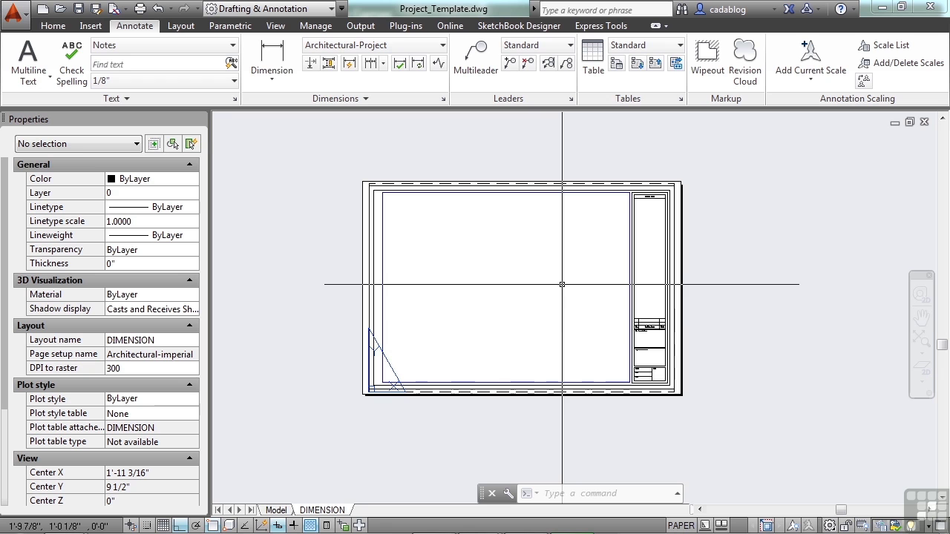
Step: Create a new page setup named PDF for the DIMENSION layout, starting from the Architectural-imperial setup
{"action": "right_click", "coordinate": [321, 511]}
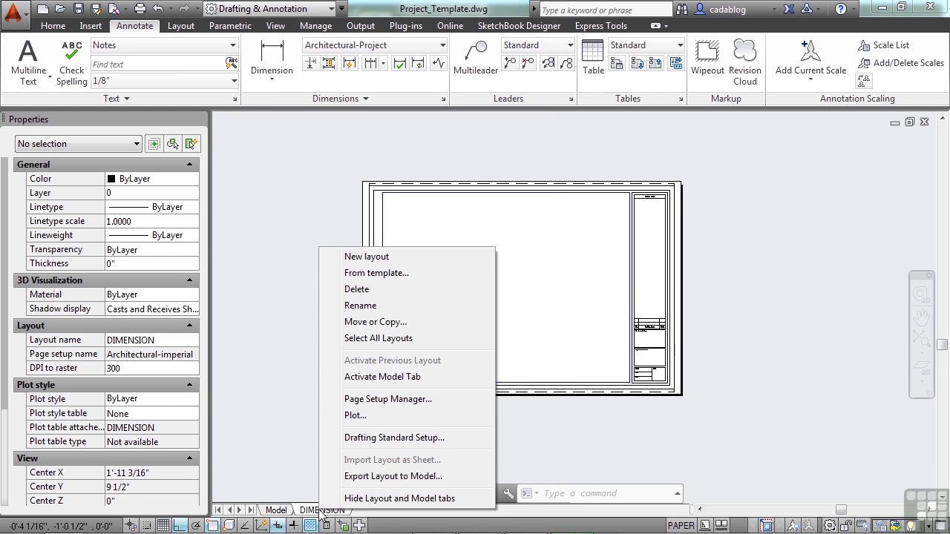
{"action": "left_click", "coordinate": [387, 399]}
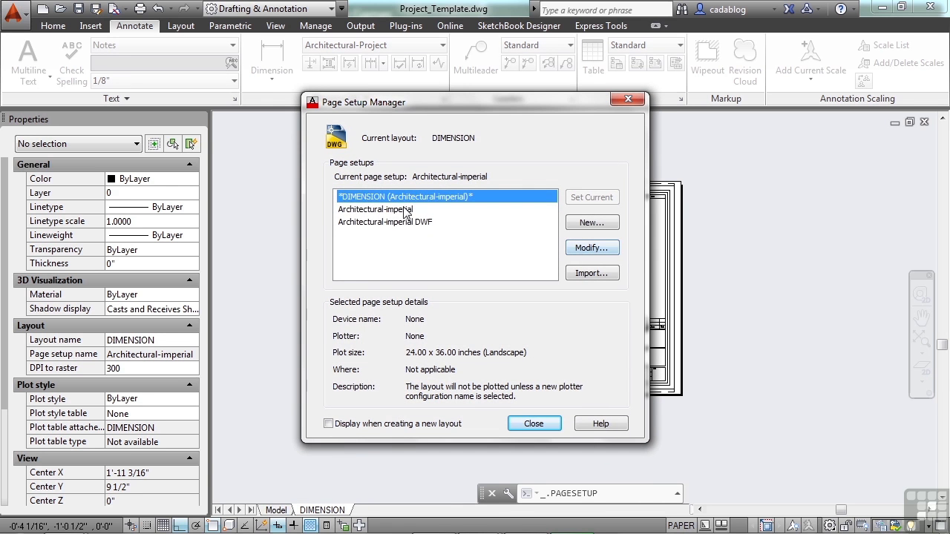
{"action": "left_click", "coordinate": [403, 211]}
{"action": "left_click", "coordinate": [592, 222]}
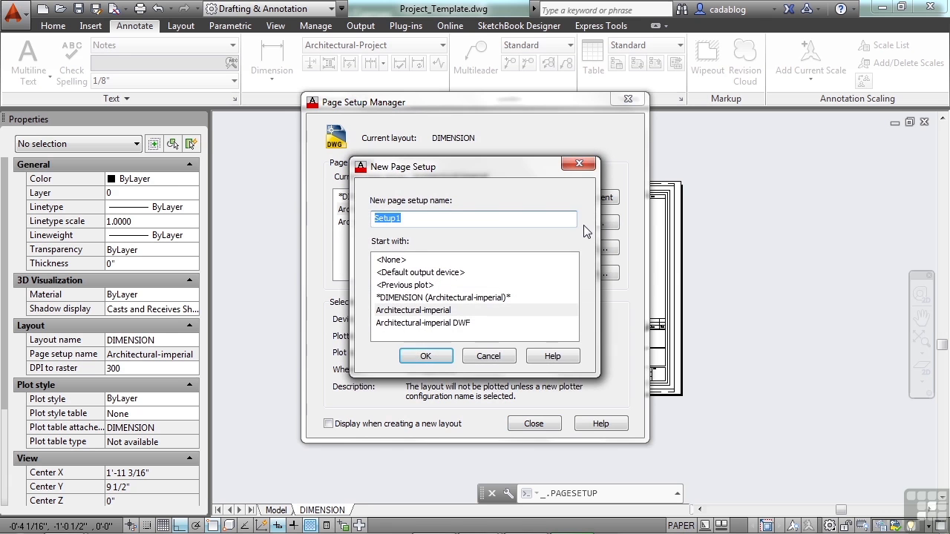
{"action": "type", "text": "PDF"}
{"action": "left_click", "coordinate": [425, 356]}
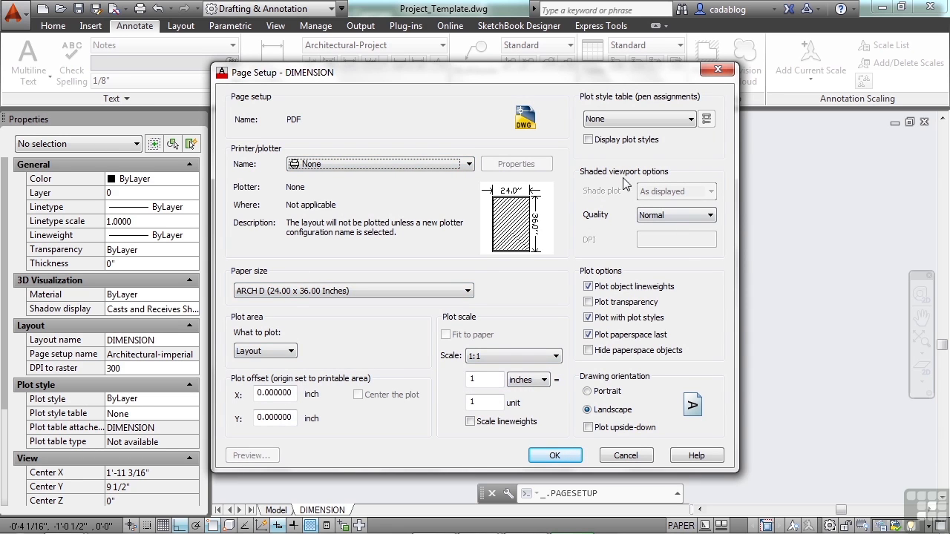
Step: Set the PDF page setup's plotter to DWG To PDF.pc3 and its plot style table to acad.stb
{"action": "left_click", "coordinate": [469, 164]}
{"action": "scroll", "coordinate": [434, 196], "scroll_direction": "down", "scroll_amount": 1}
{"action": "scroll", "coordinate": [400, 202], "scroll_direction": "up", "scroll_amount": 1}
{"action": "scroll", "coordinate": [346, 204], "scroll_direction": "down", "scroll_amount": 3}
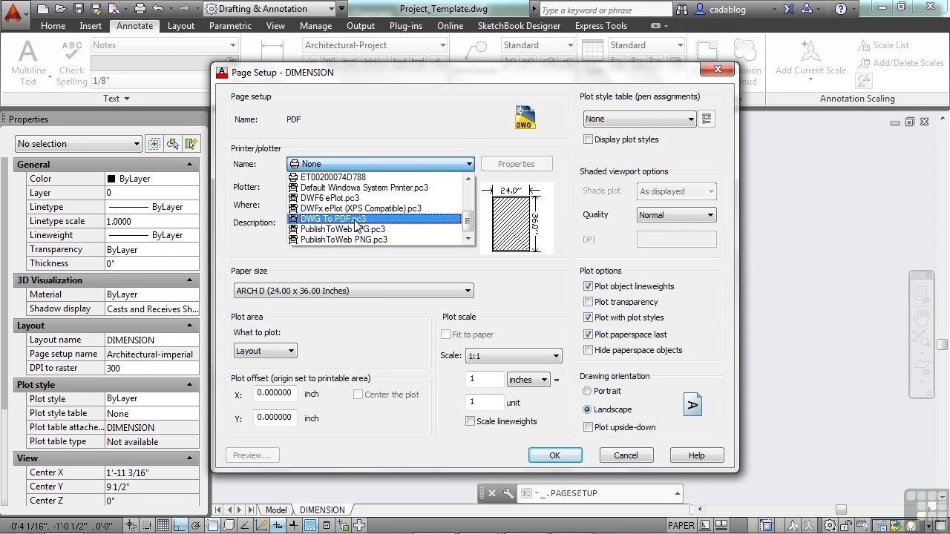
{"action": "left_click", "coordinate": [355, 221]}
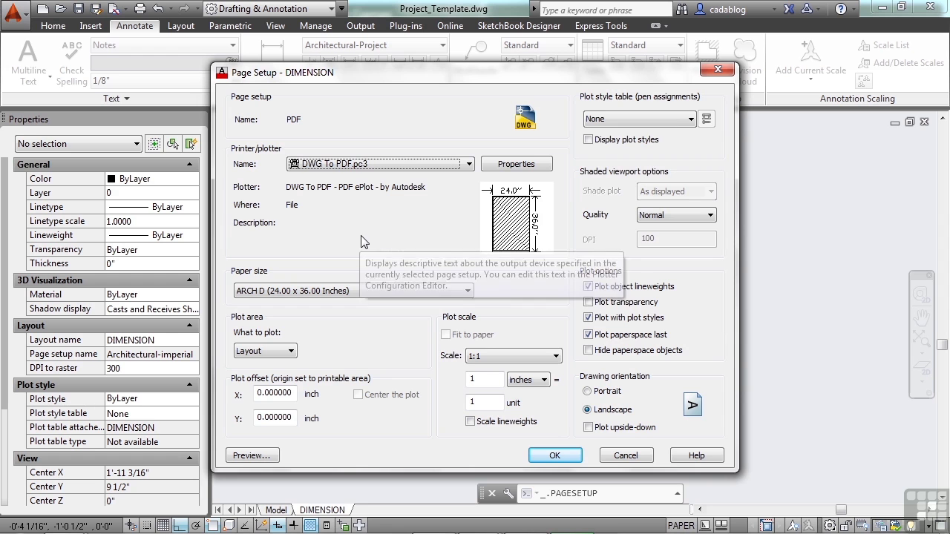
{"action": "left_click", "coordinate": [678, 124]}
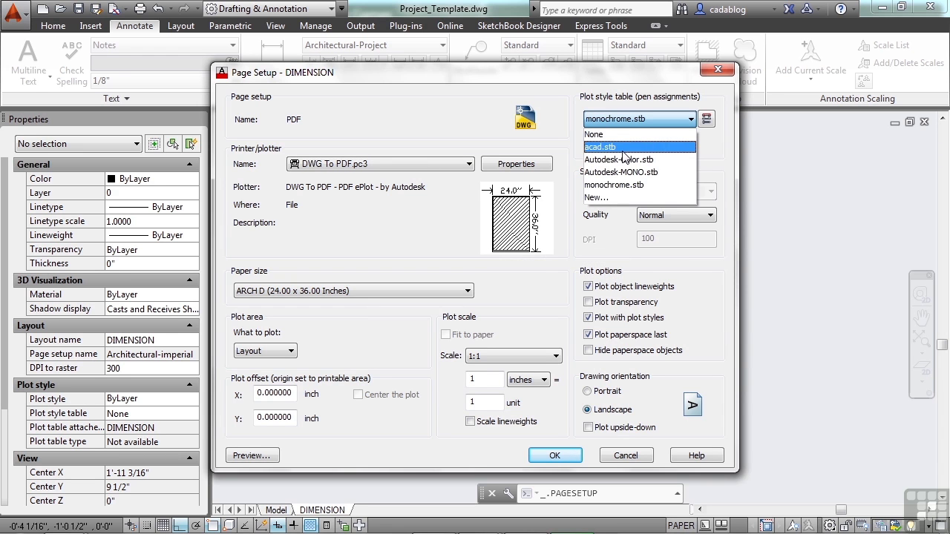
{"action": "left_click", "coordinate": [617, 148]}
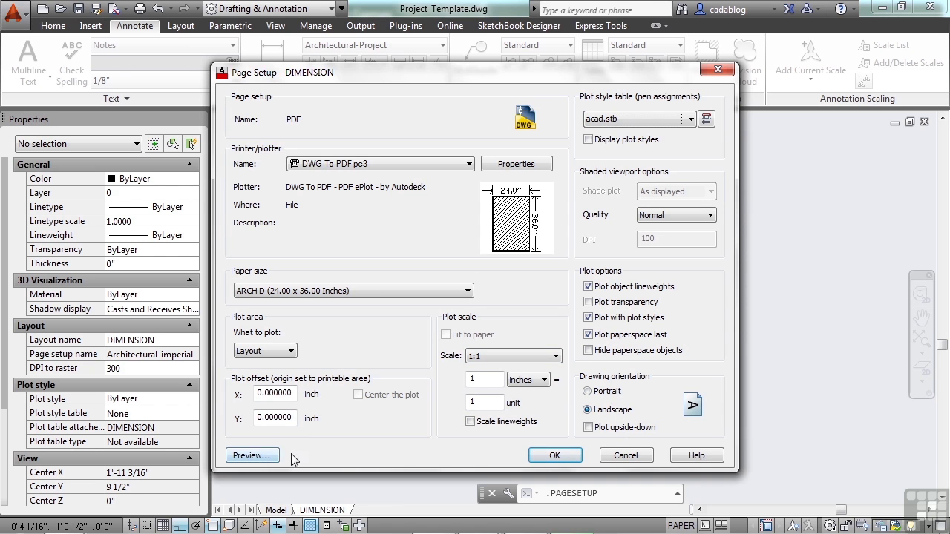
Step: Preview the plot with the PDF page setup, exit the preview and save the setup
{"action": "left_click", "coordinate": [261, 455]}
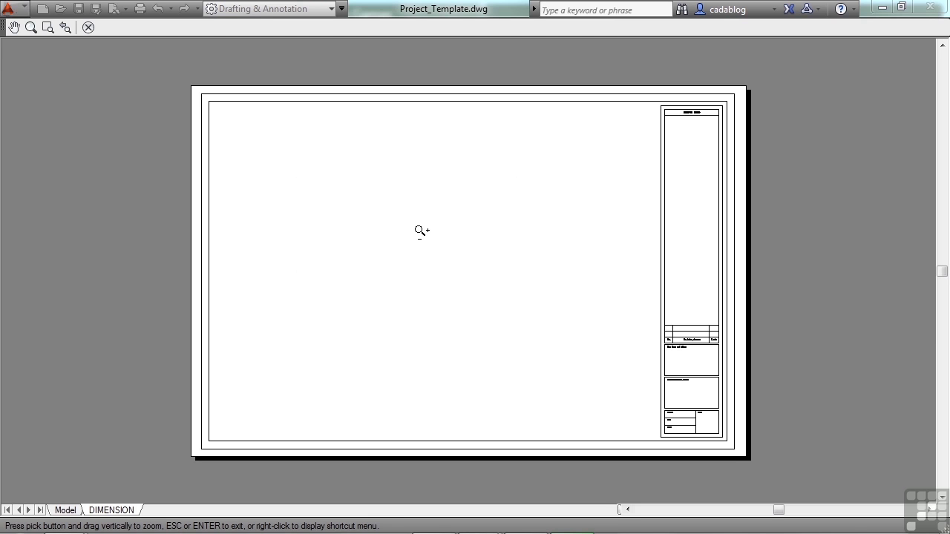
{"action": "right_click", "coordinate": [420, 229]}
{"action": "left_click", "coordinate": [461, 241]}
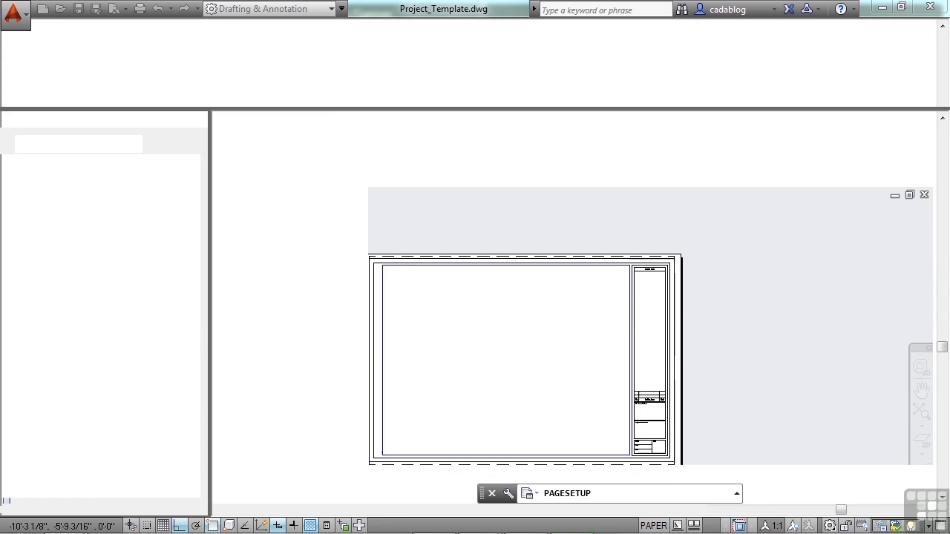
{"action": "left_click", "coordinate": [557, 455]}
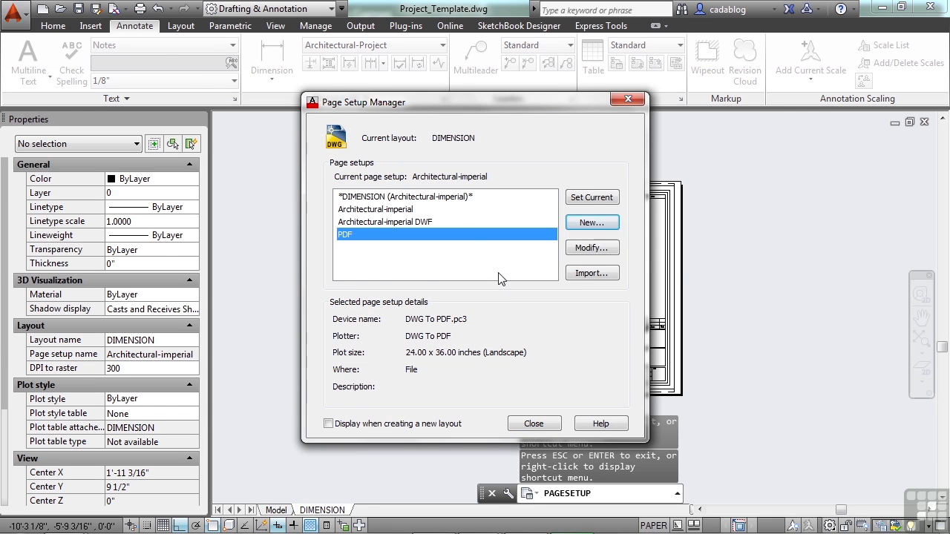
Step: Create a new page setup named My Printer, starting from the PDF setup
{"action": "left_click", "coordinate": [399, 210]}
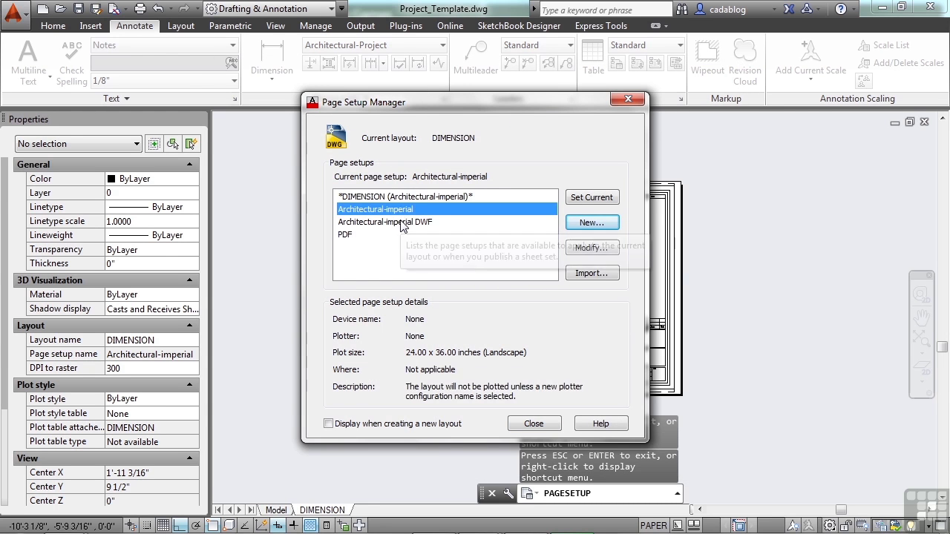
{"action": "left_click", "coordinate": [403, 222]}
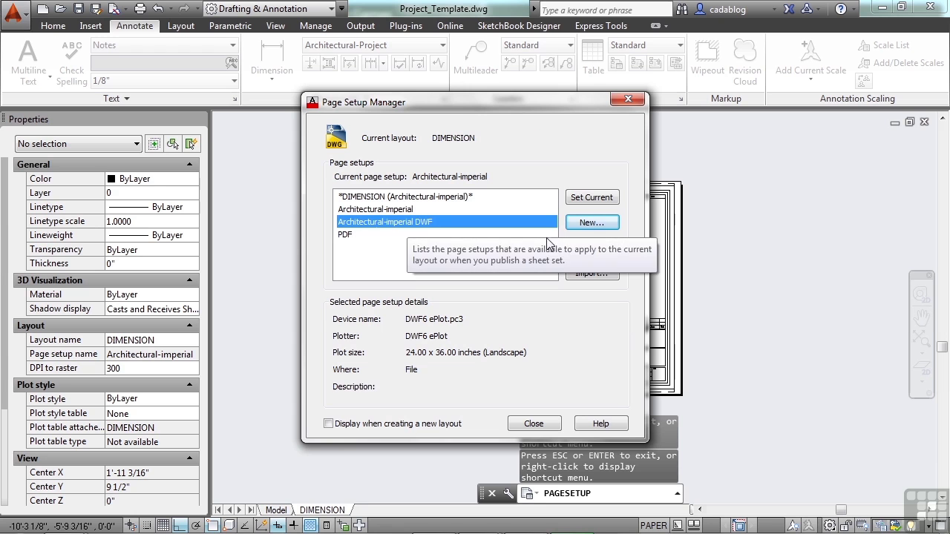
{"action": "left_click", "coordinate": [344, 235]}
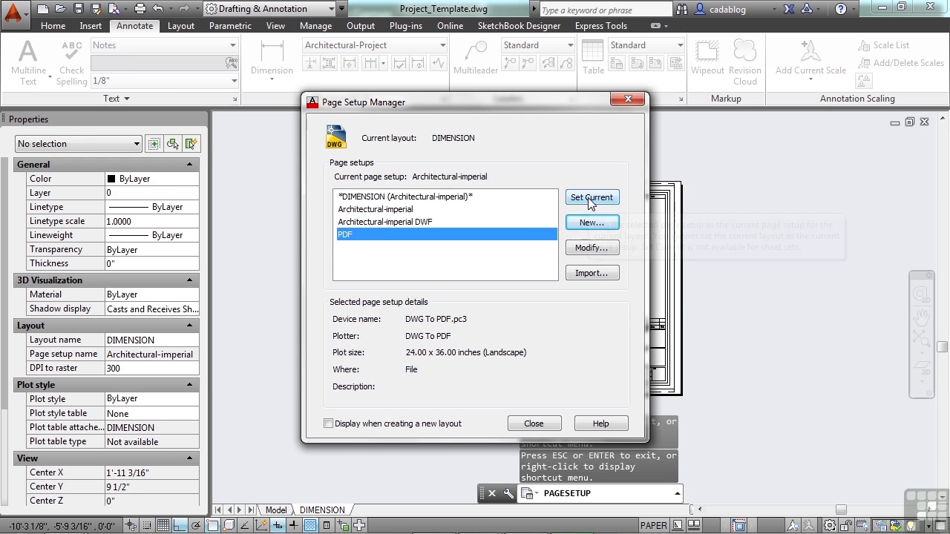
{"action": "left_click", "coordinate": [579, 226]}
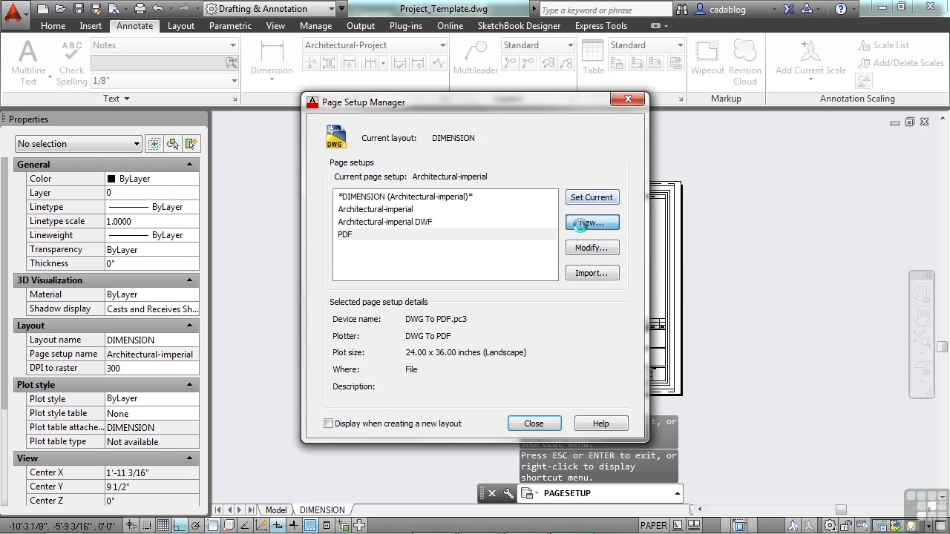
{"action": "type", "text": "My Printer"}
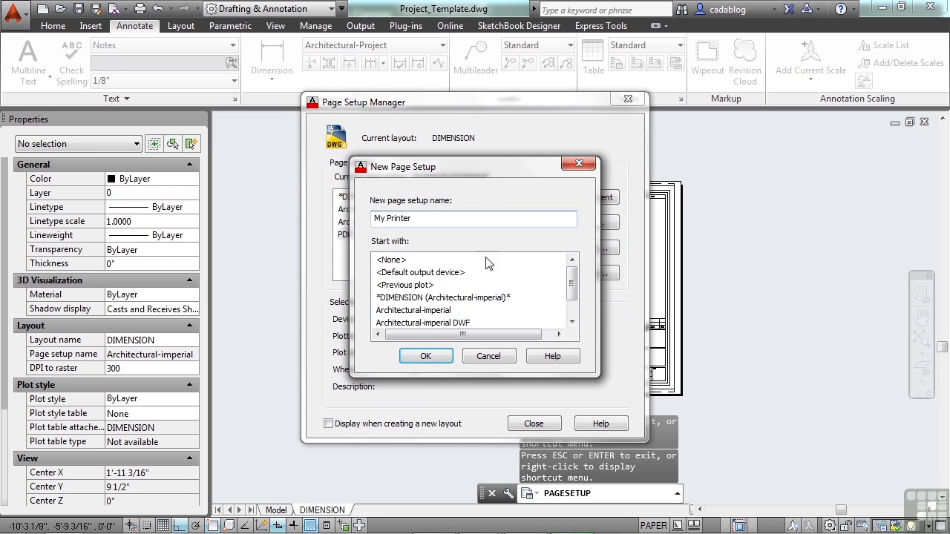
{"action": "left_click", "coordinate": [419, 358]}
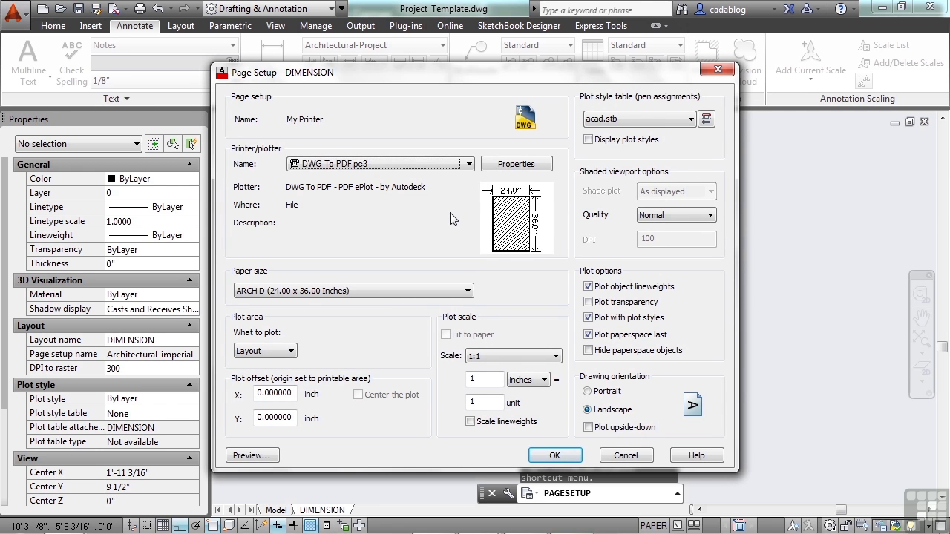
Step: Set the My Printer setup's printer to ET00200074D788, accepting its default paper size, and choose Letter as the paper size
{"action": "left_click", "coordinate": [469, 164]}
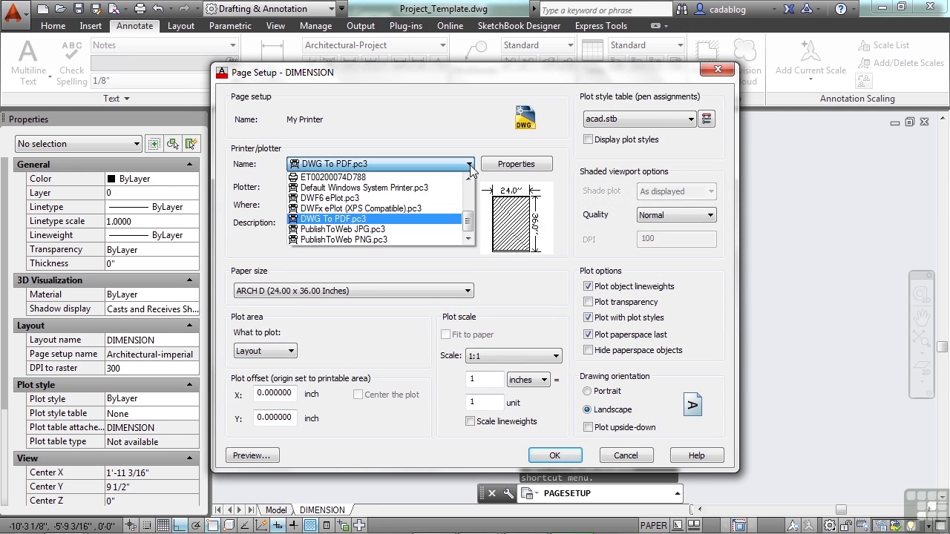
{"action": "left_click", "coordinate": [433, 178]}
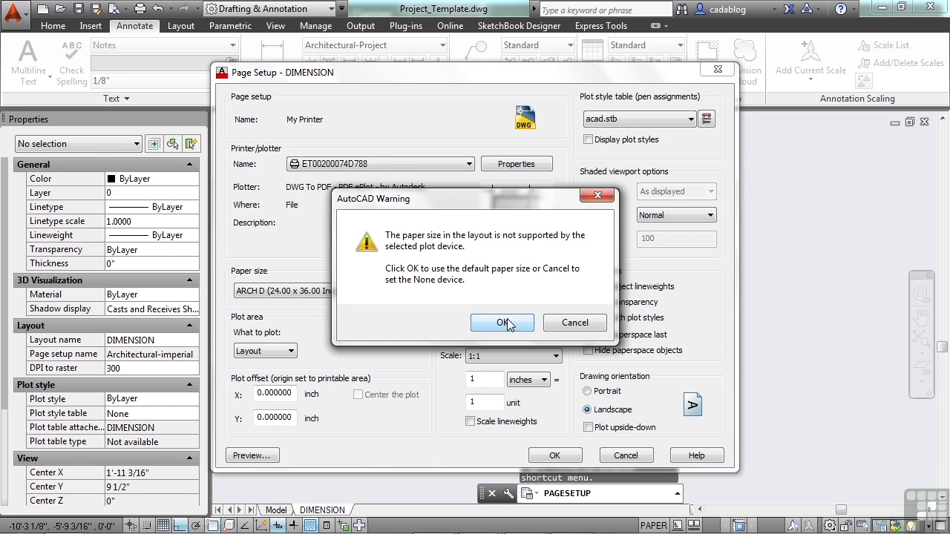
{"action": "left_click", "coordinate": [491, 321]}
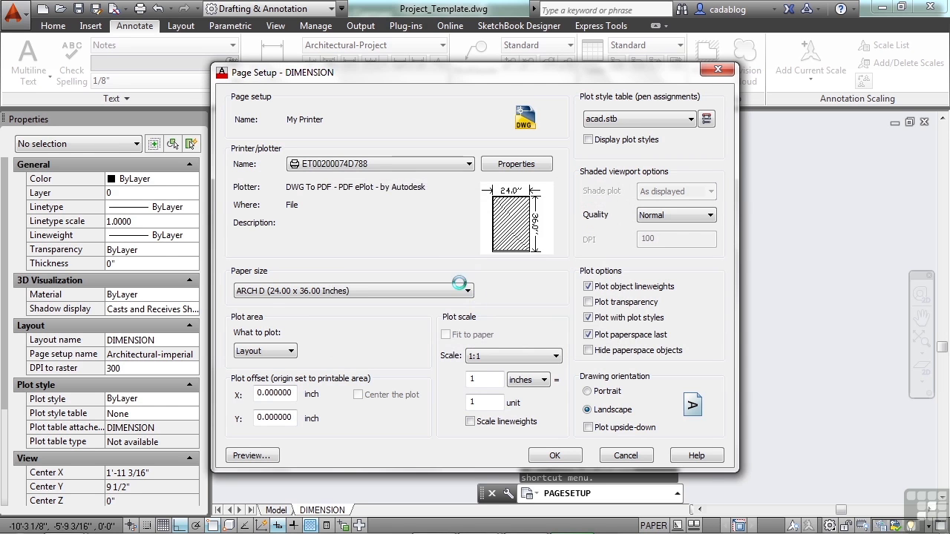
{"action": "left_click", "coordinate": [279, 290]}
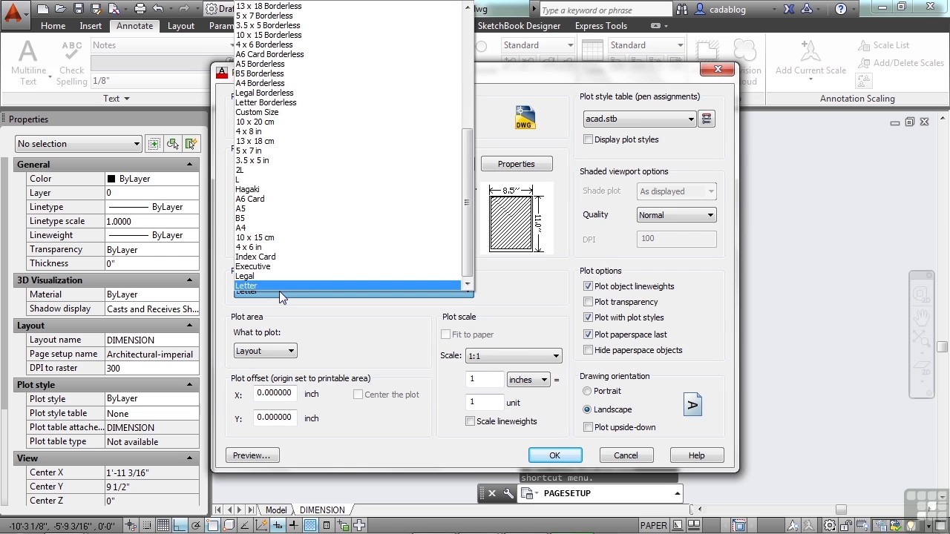
{"action": "left_click_drag", "start_coordinate": [470, 238], "coordinate": [472, 112]}
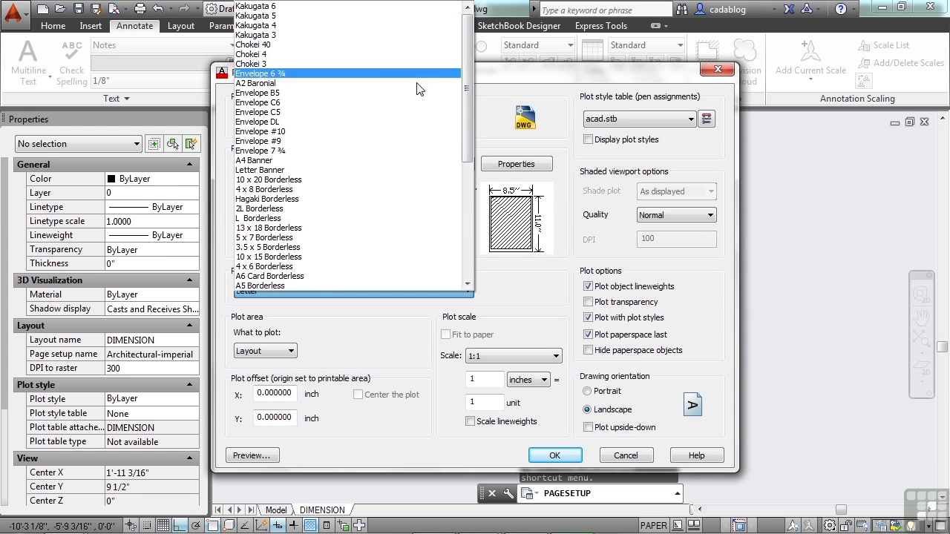
{"action": "left_click_drag", "start_coordinate": [466, 94], "coordinate": [472, 252]}
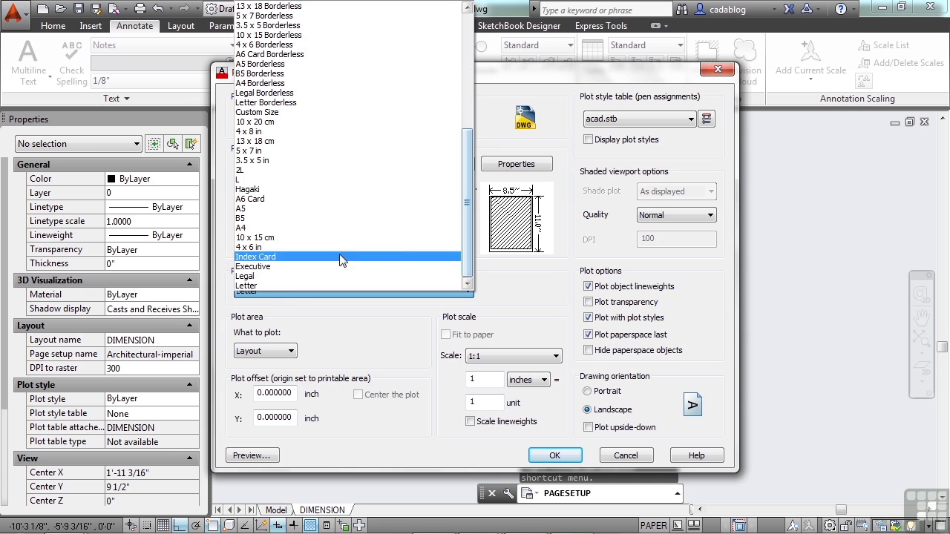
{"action": "left_click", "coordinate": [266, 287]}
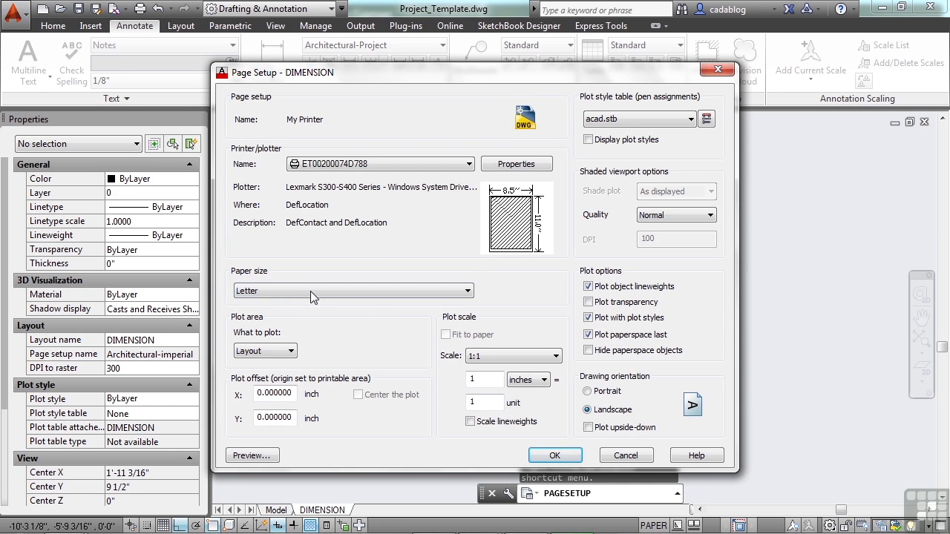
Step: Preview the plot with the My Printer page setup at 1:1, then exit the preview
{"action": "left_click_drag", "start_coordinate": [628, 72], "coordinate": [553, 66]}
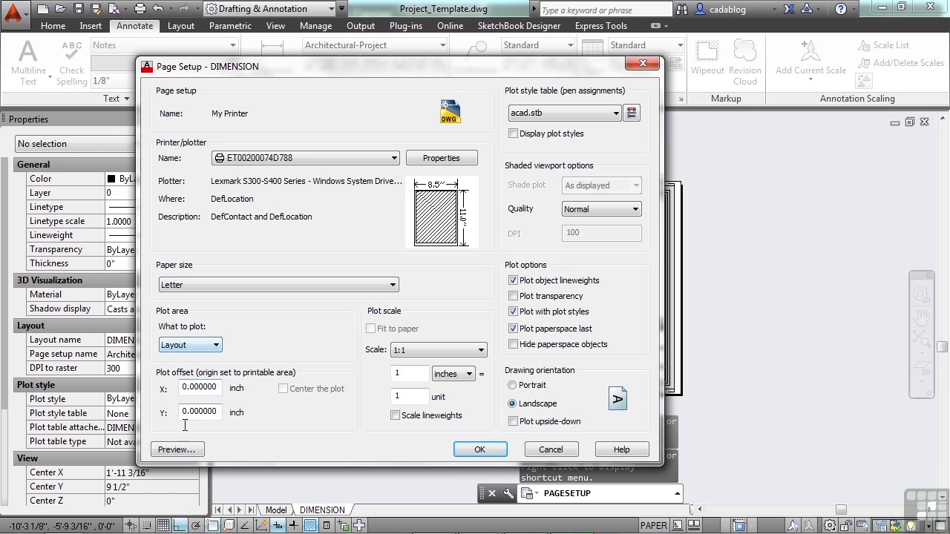
{"action": "left_click", "coordinate": [178, 449]}
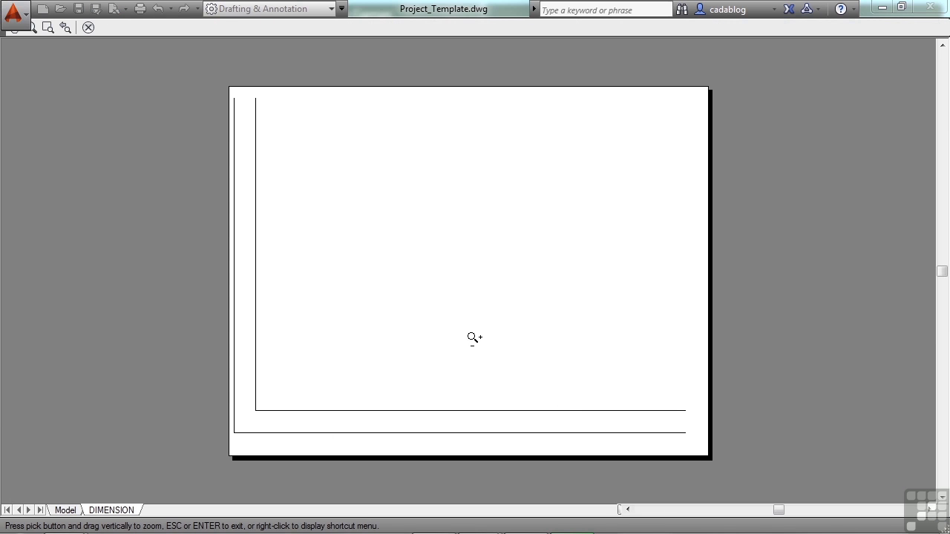
{"action": "right_click", "coordinate": [476, 290]}
{"action": "left_click", "coordinate": [499, 297]}
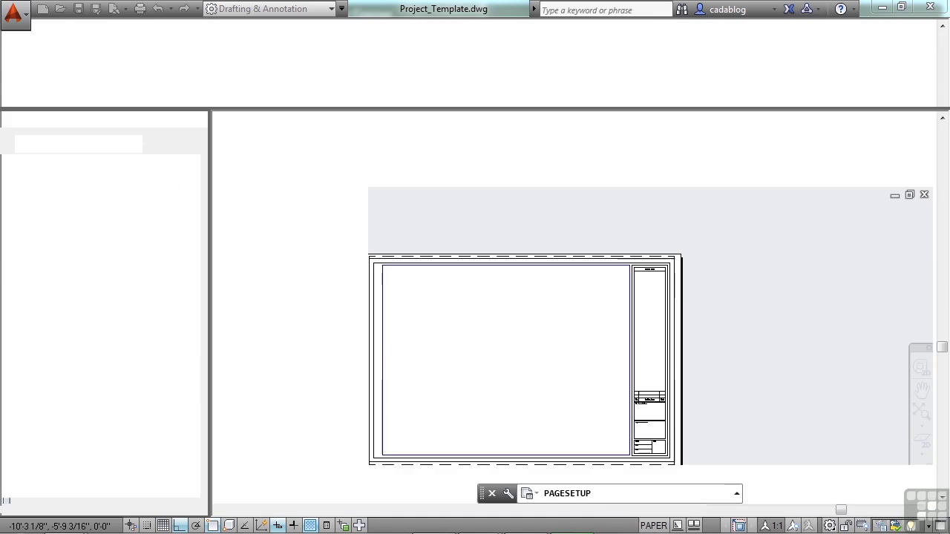
Step: Set the My Printer setup to plot the Extents, centered on the sheet and scaled to fit the paper
{"action": "left_click", "coordinate": [215, 345]}
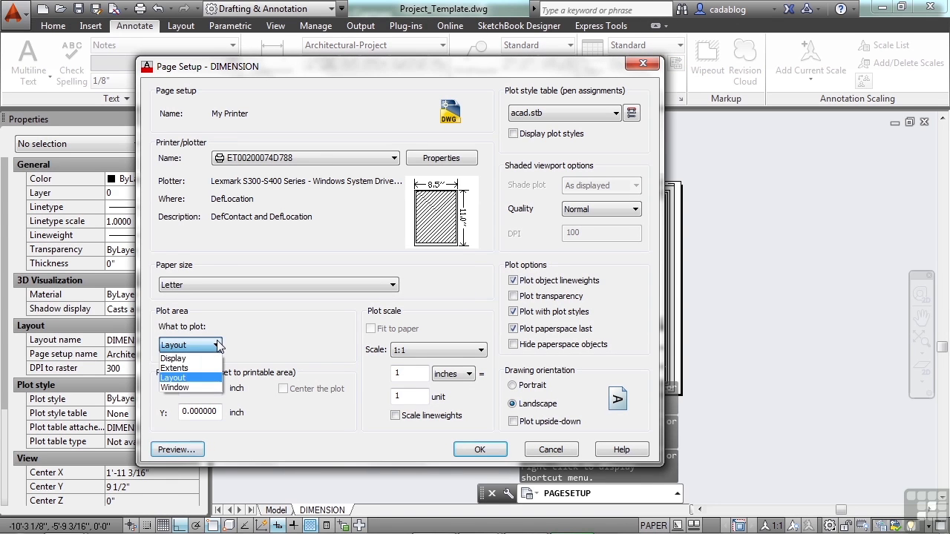
{"action": "left_click", "coordinate": [196, 369]}
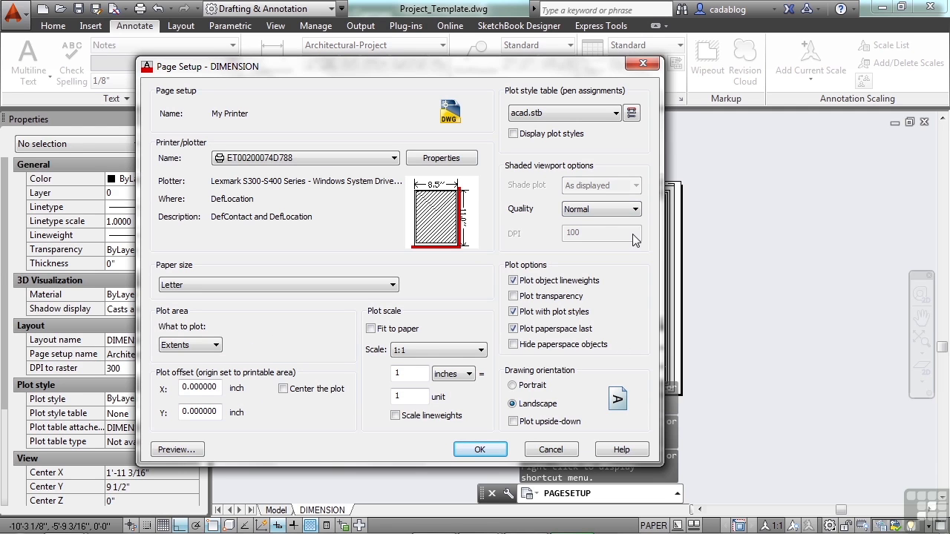
{"action": "left_click", "coordinate": [283, 389]}
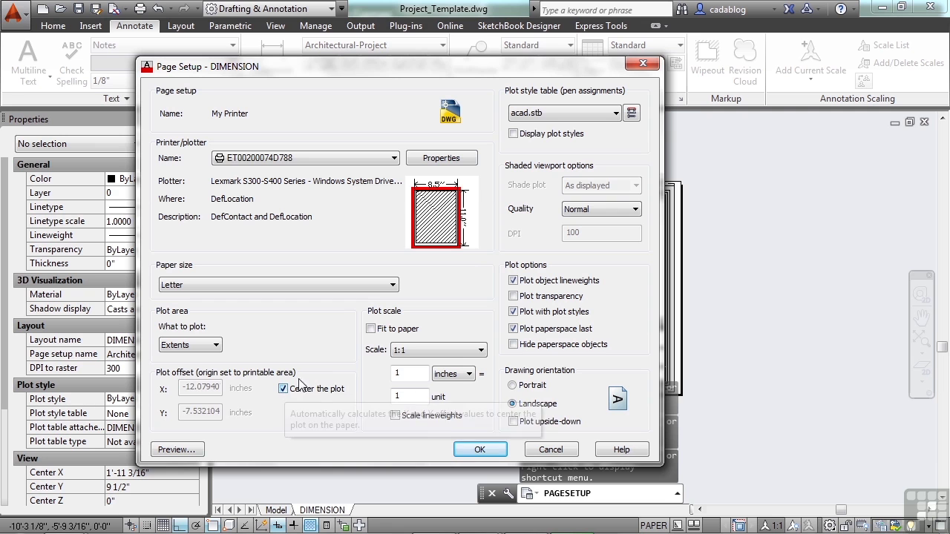
{"action": "left_click", "coordinate": [370, 329]}
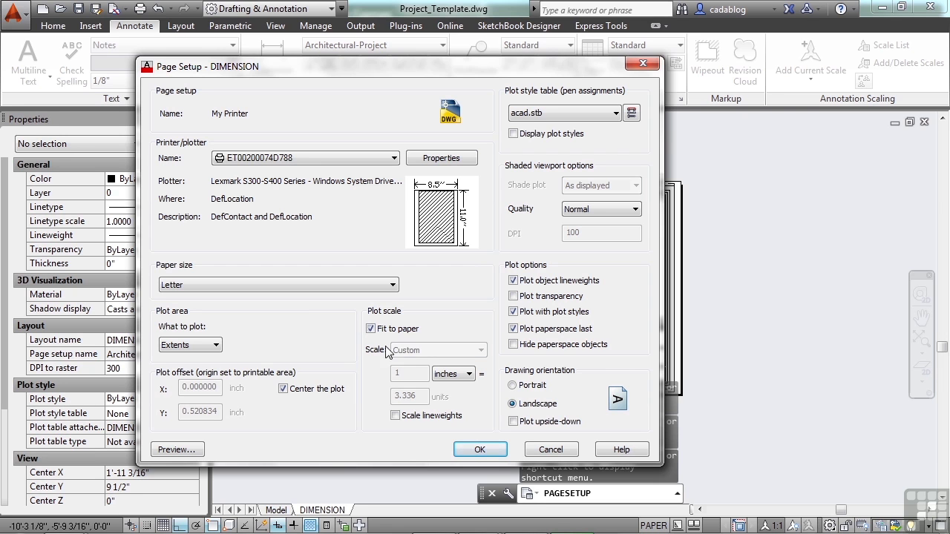
Step: Preview the centered, fit-to-paper plot of the layout and exit the preview
{"action": "left_click", "coordinate": [195, 449]}
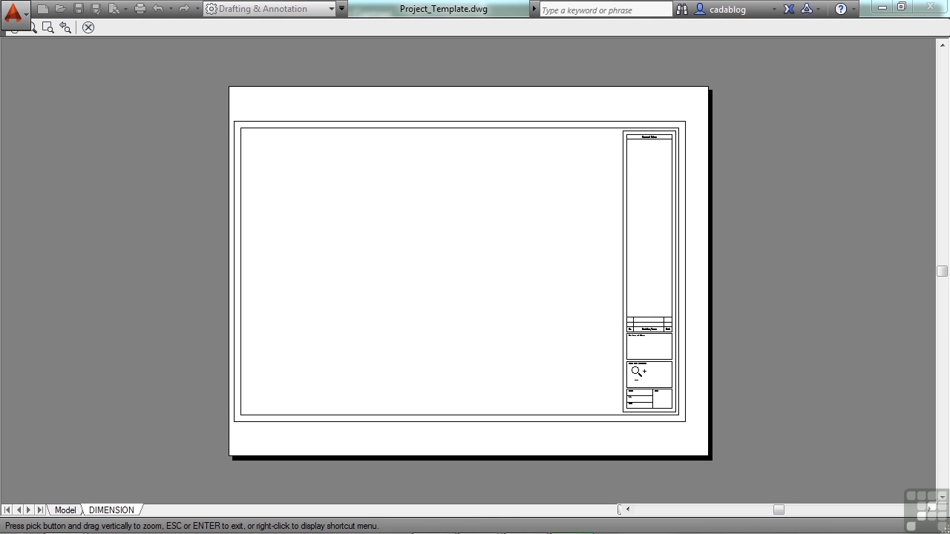
{"action": "right_click", "coordinate": [484, 289]}
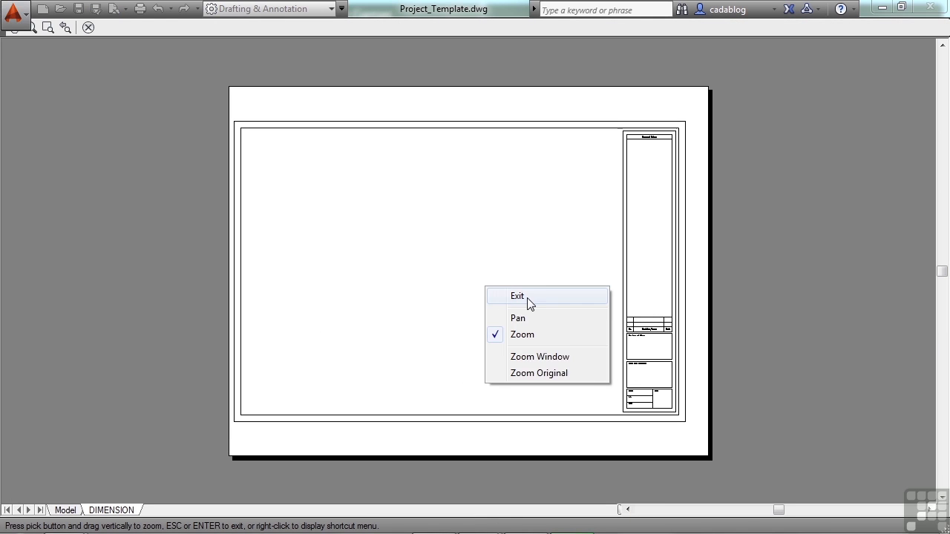
{"action": "left_click", "coordinate": [527, 298]}
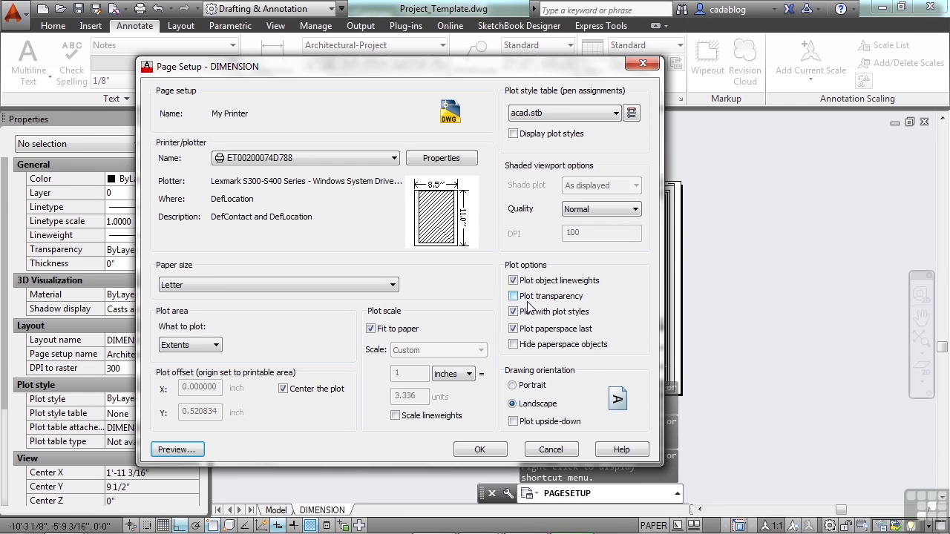
Step: Turn off Fit to paper and set the plot scale to 1 inch = 4 units
{"action": "left_click", "coordinate": [371, 329]}
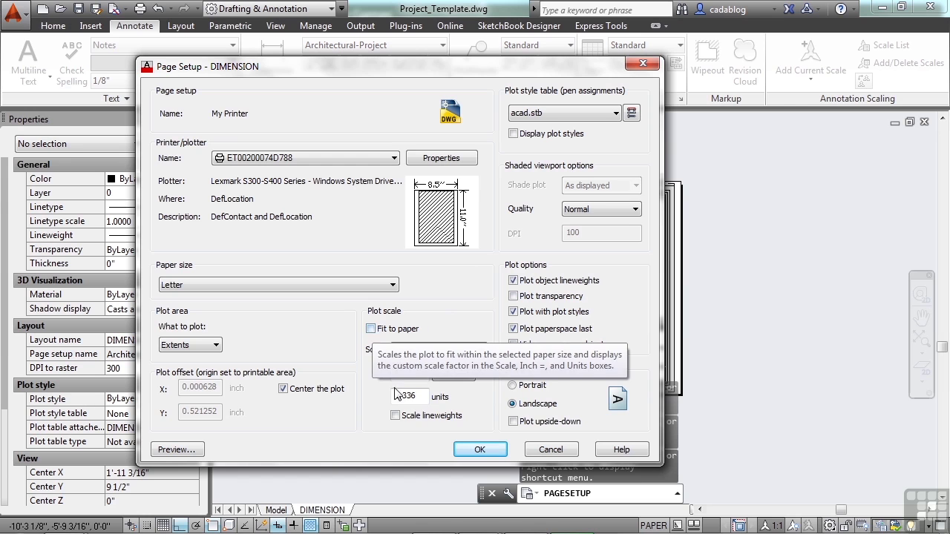
{"action": "left_click_drag", "start_coordinate": [418, 396], "coordinate": [394, 395]}
{"action": "type", "text": "4"}
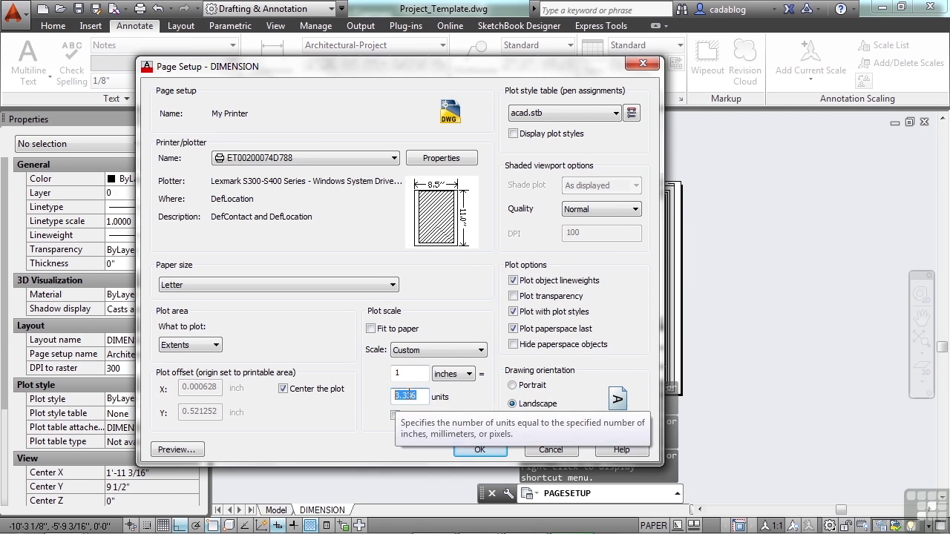
{"action": "left_click", "coordinate": [415, 372]}
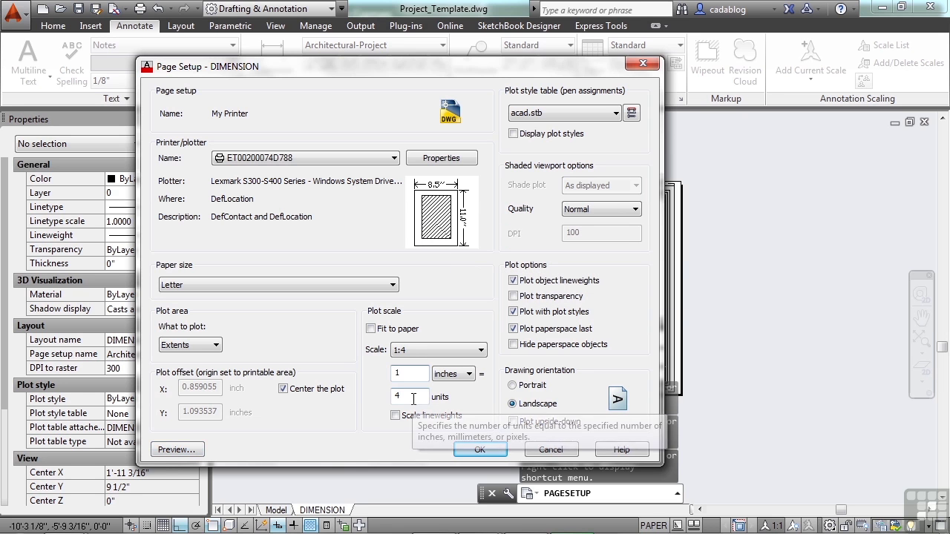
Step: Preview the plot at 1:4, exit the preview and save the My Printer page setup
{"action": "left_click", "coordinate": [199, 450]}
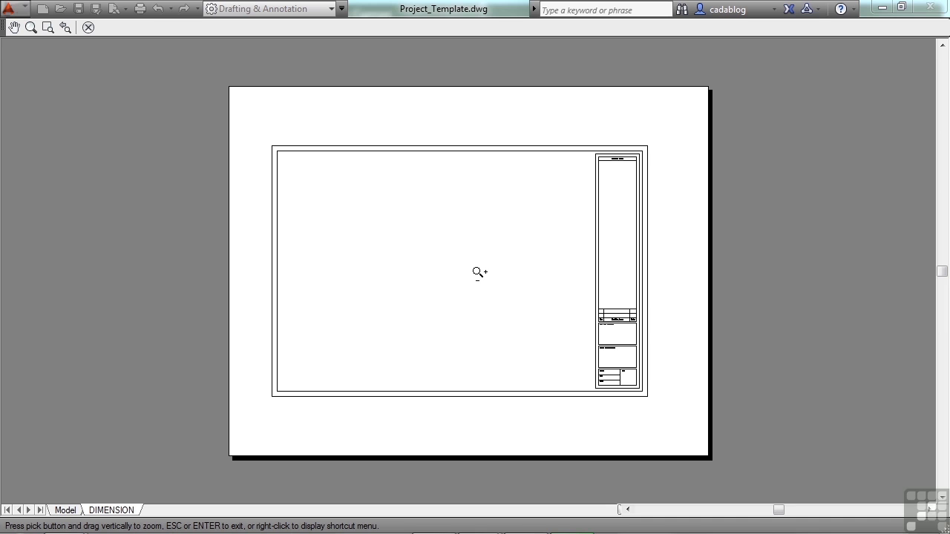
{"action": "right_click", "coordinate": [471, 271]}
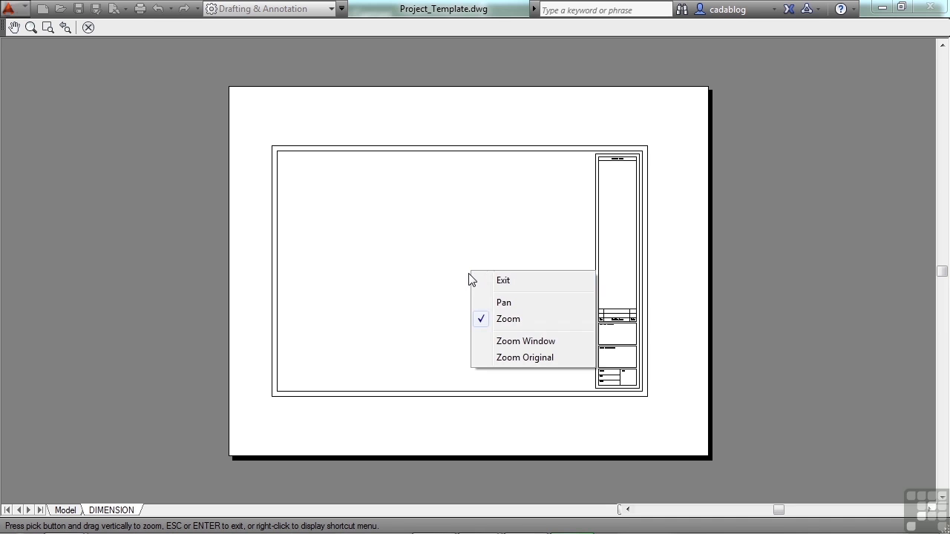
{"action": "left_click", "coordinate": [486, 280]}
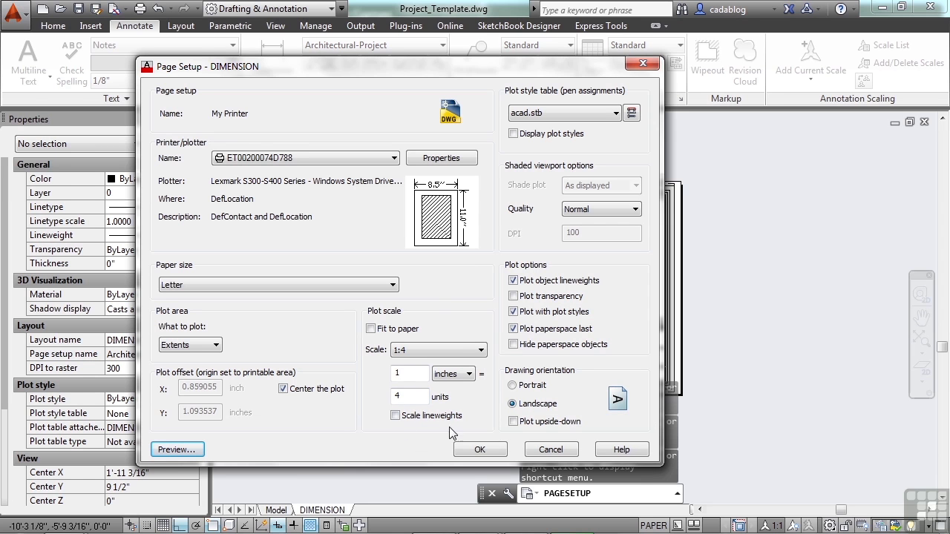
{"action": "left_click", "coordinate": [478, 450]}
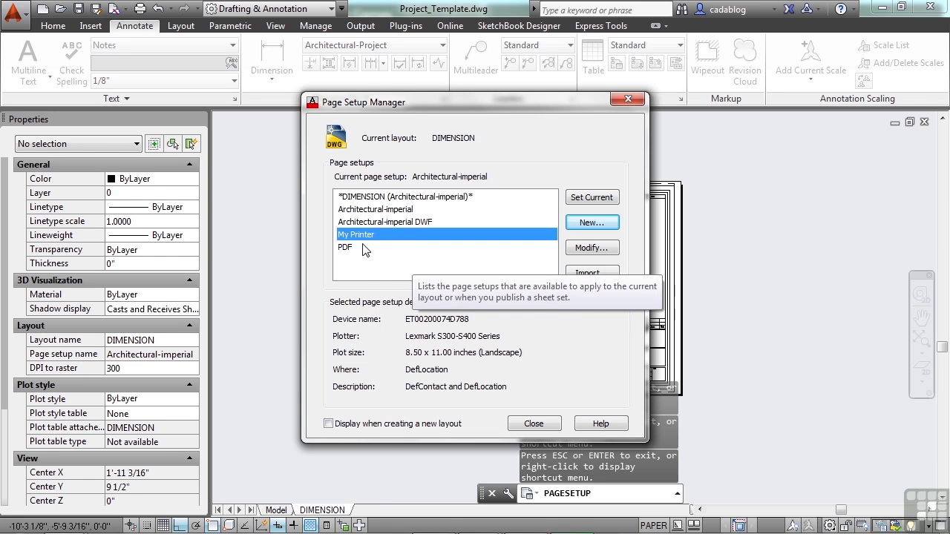
Step: Check the Architectural-imperial page setup's details, close the Page Setup Manager and save the drawing
{"action": "left_click", "coordinate": [380, 209]}
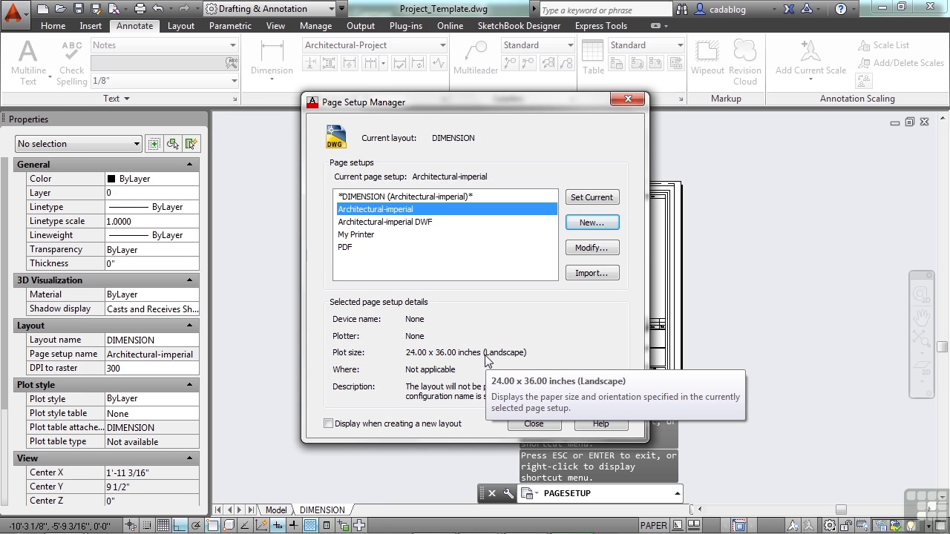
{"action": "left_click", "coordinate": [540, 425]}
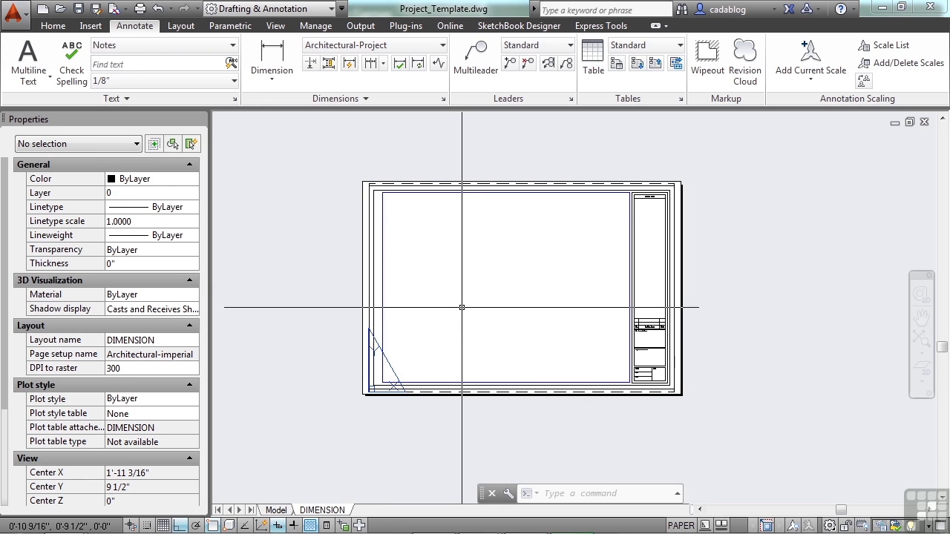
{"action": "left_click", "coordinate": [79, 9]}
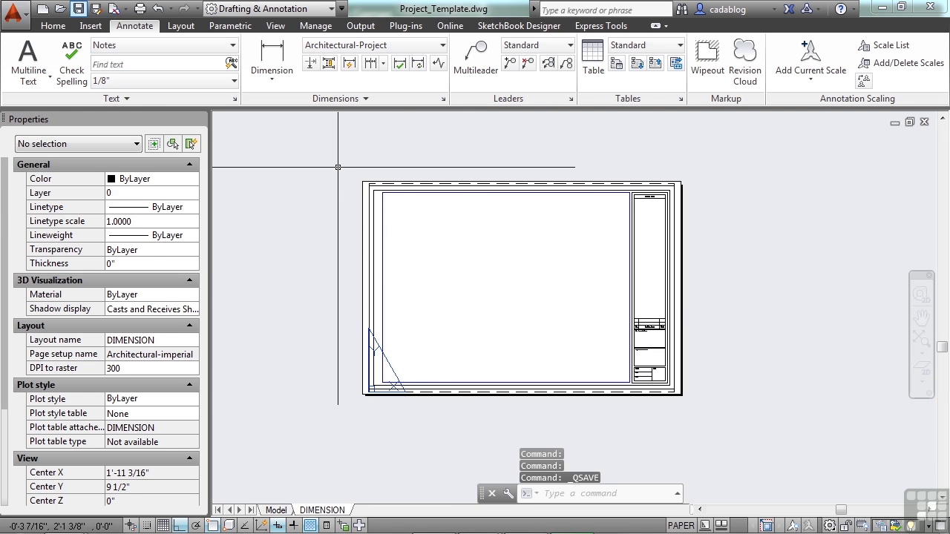